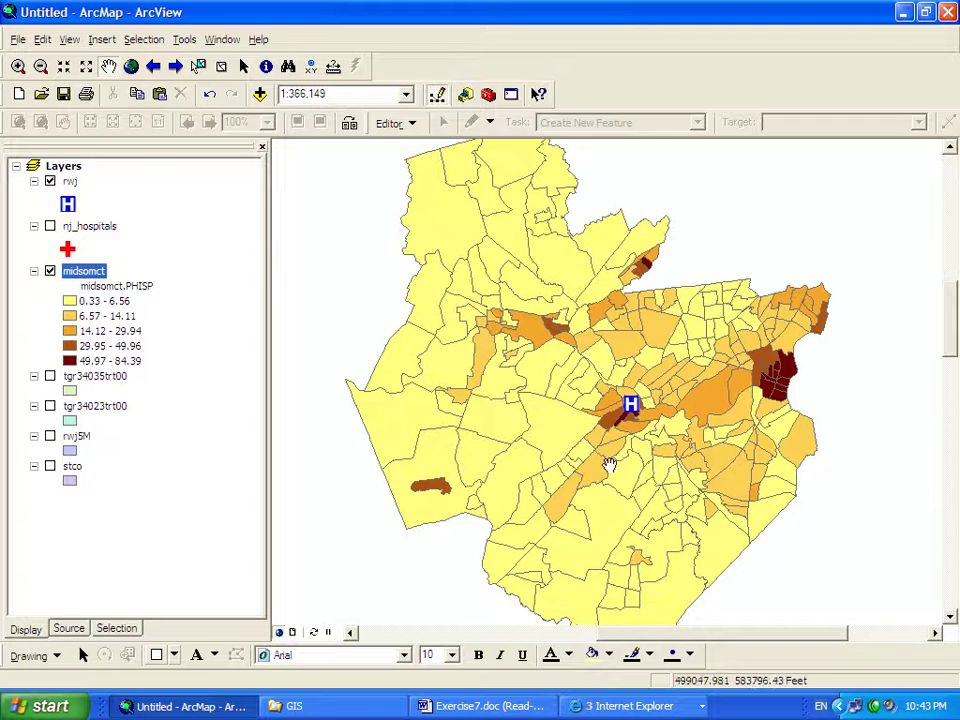
Step: Move rwj5M up below nj_hospitals, turn it on, and give its symbol no fill colour
left_click_drag(83, 446, 75, 275)
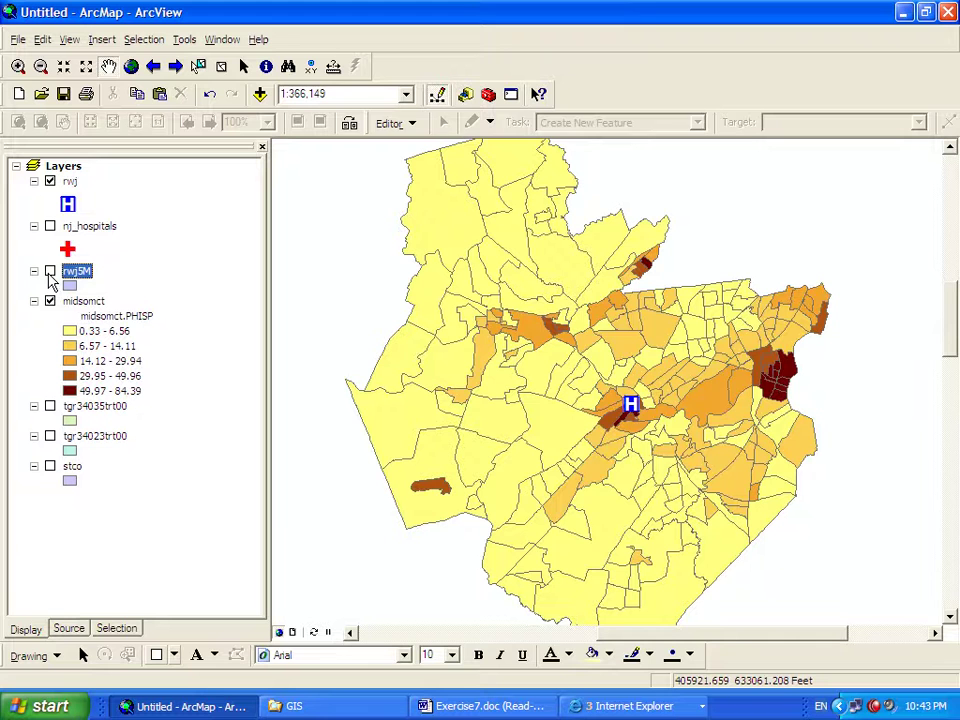
left_click(50, 271)
double_click(80, 279)
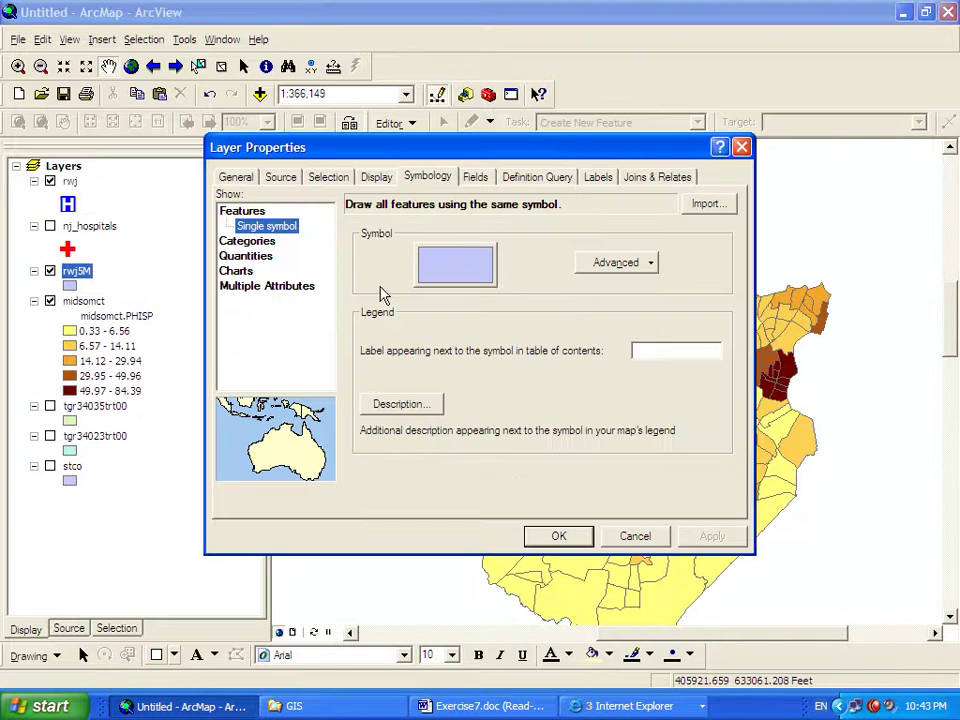
left_click(452, 281)
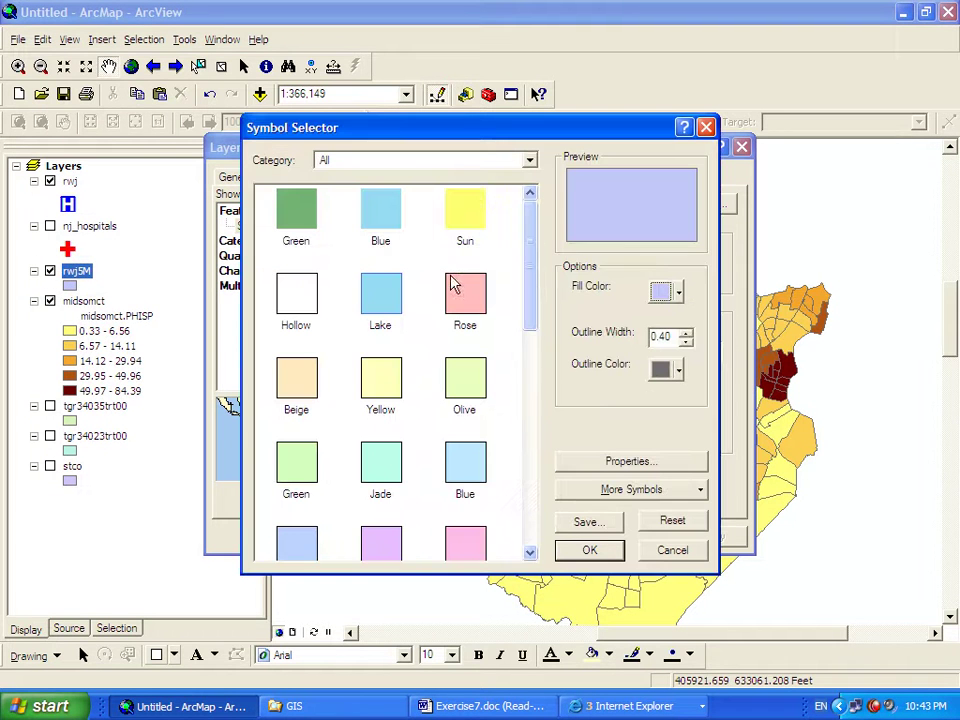
left_click(679, 292)
left_click(697, 318)
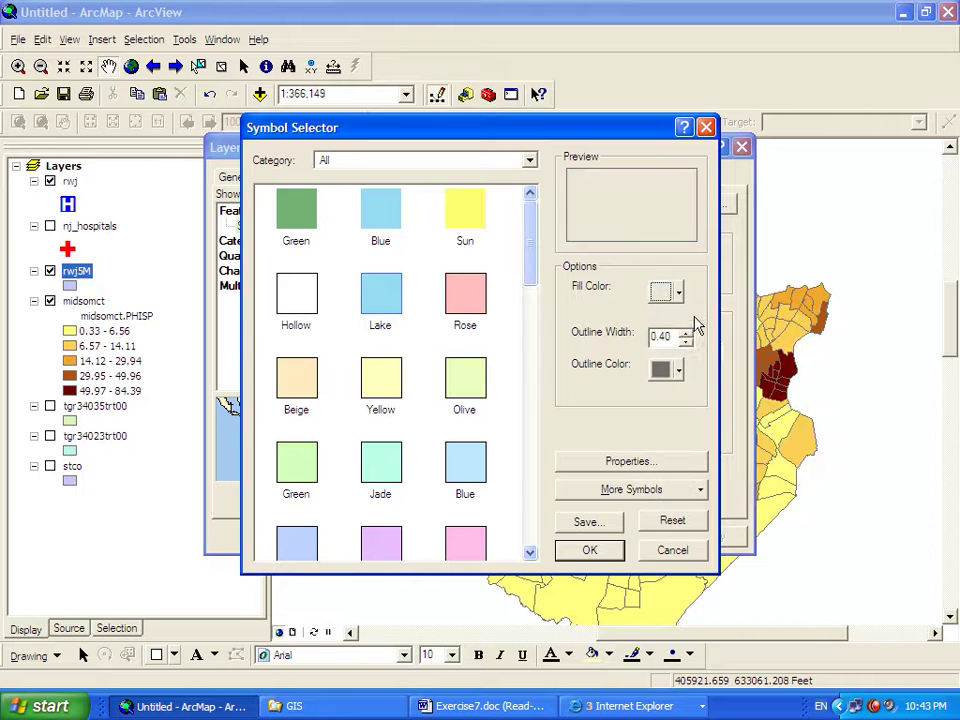
Step: Give the buffer symbol a red outline of width 2 and apply it
double_click(678, 337)
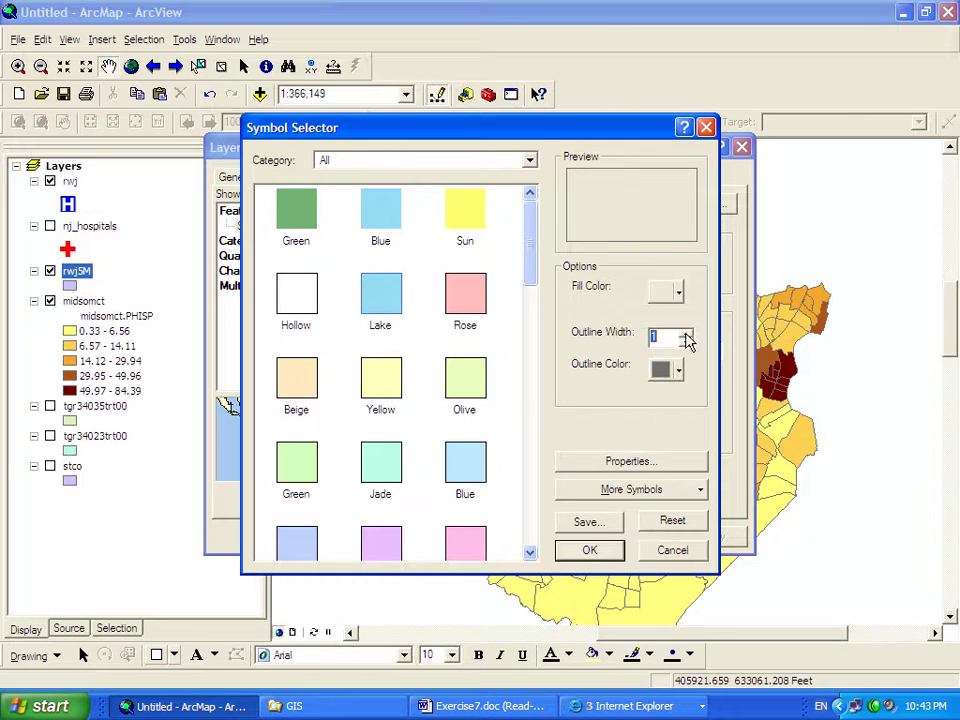
type("2")
left_click(680, 369)
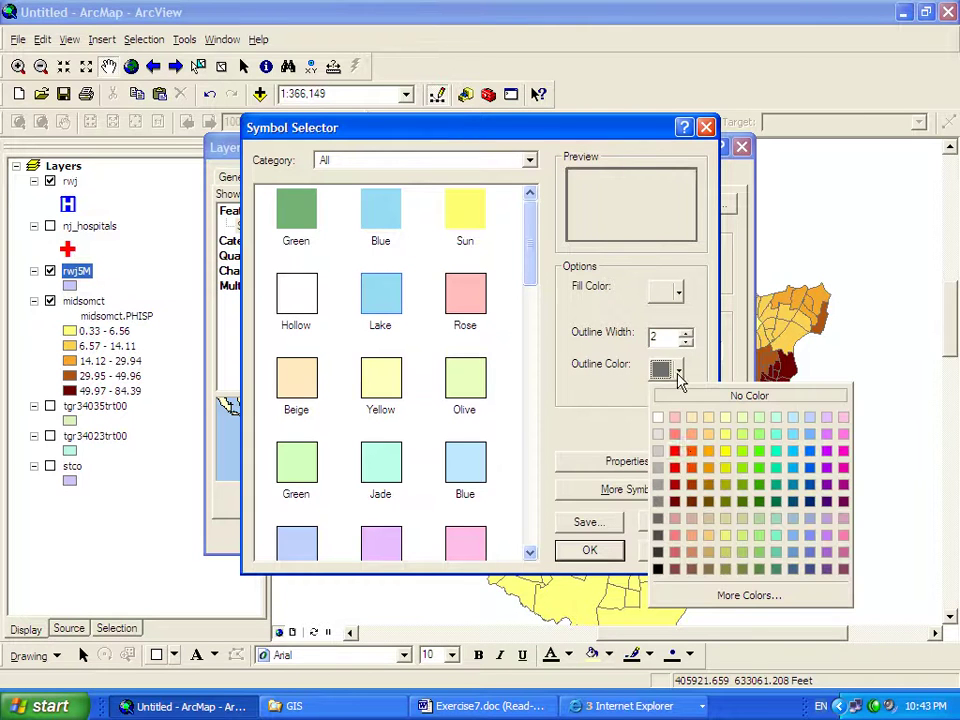
left_click(674, 451)
left_click(590, 551)
left_click(692, 540)
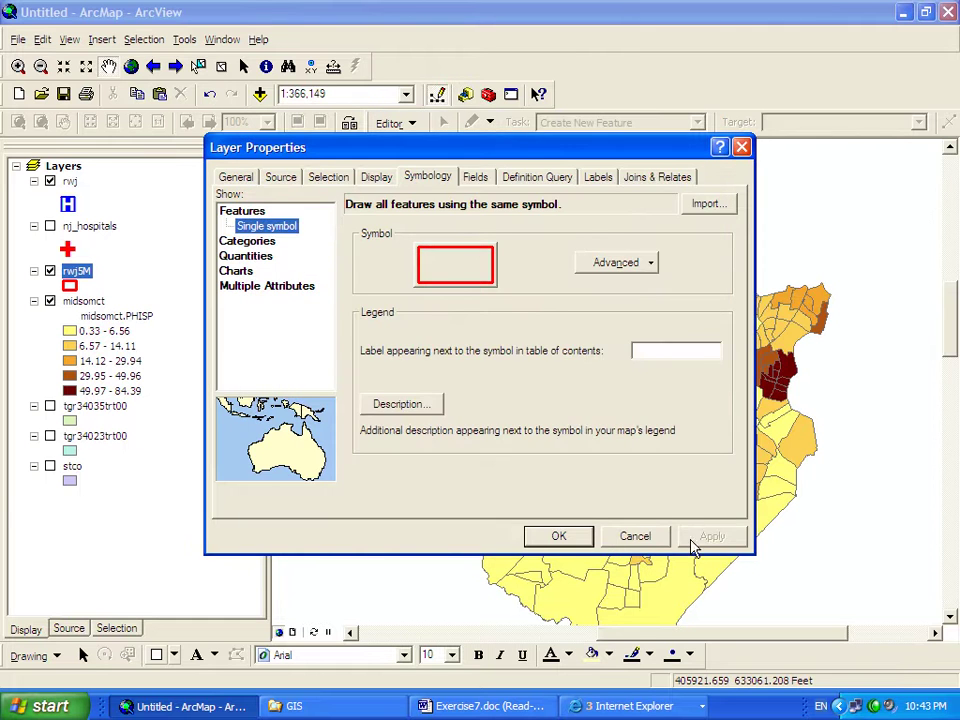
left_click(580, 537)
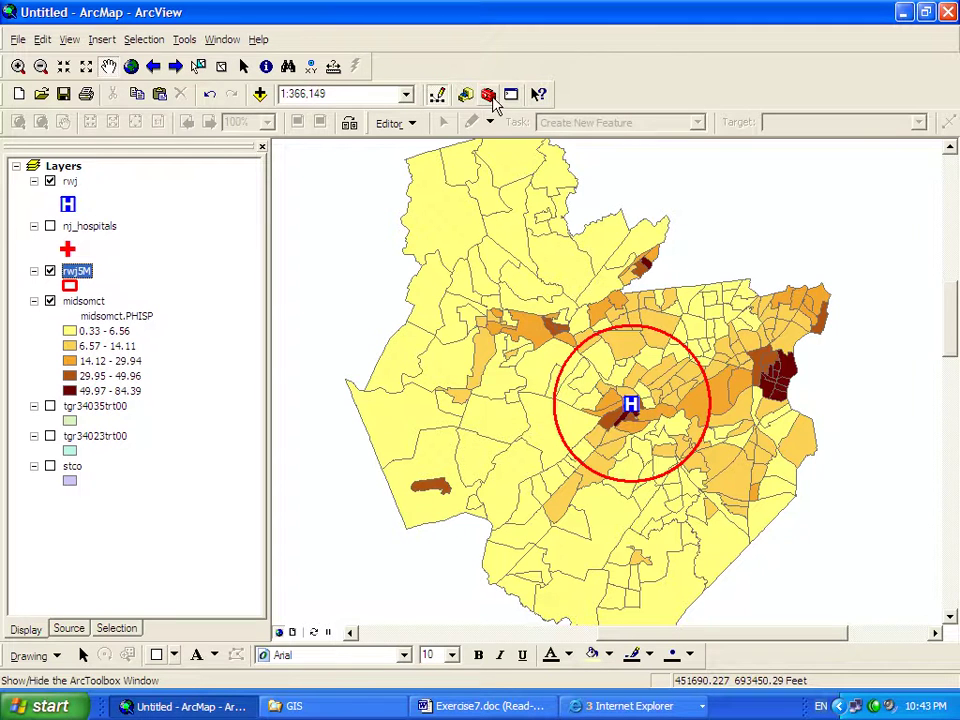
Step: Open the Clip tool under ArcToolbox's Analysis Tools > Extract toolset
left_click(490, 96)
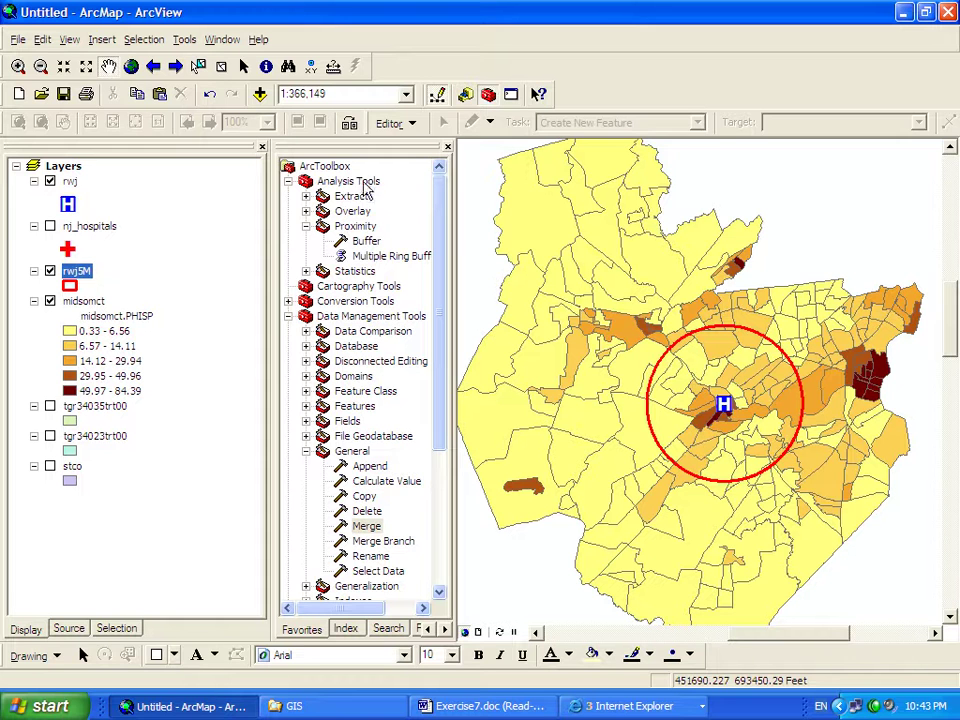
left_click(289, 182)
left_click(327, 186)
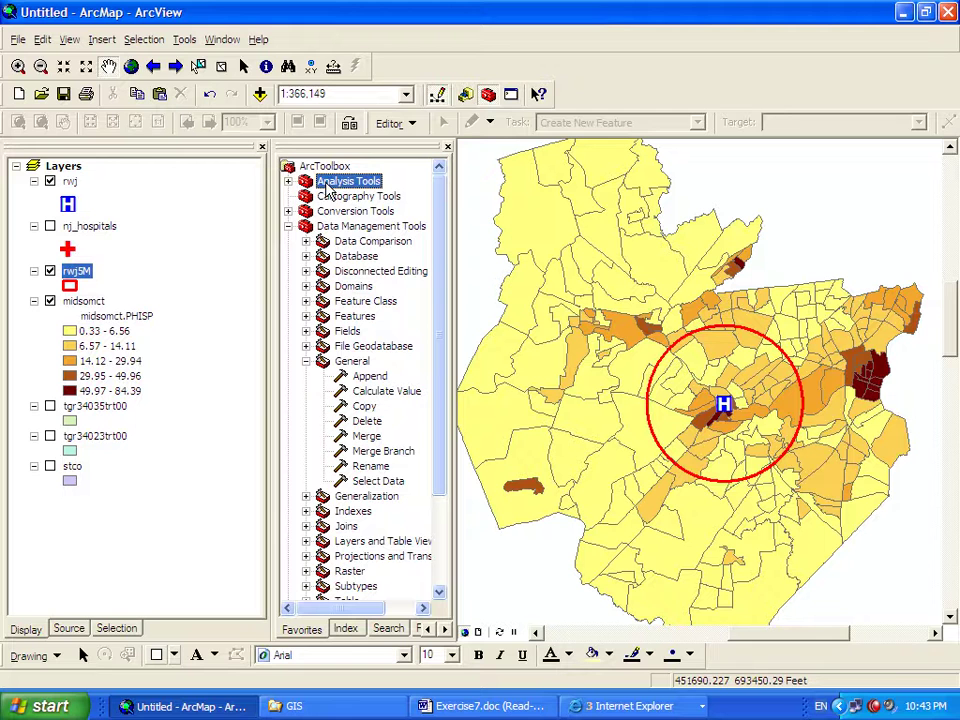
double_click(320, 187)
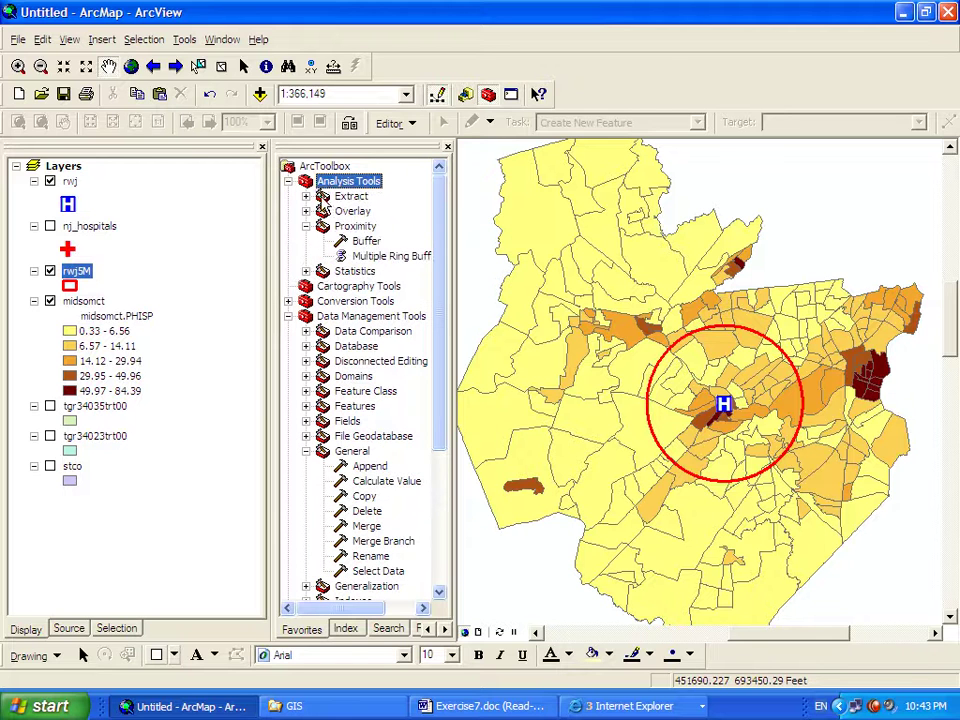
double_click(326, 197)
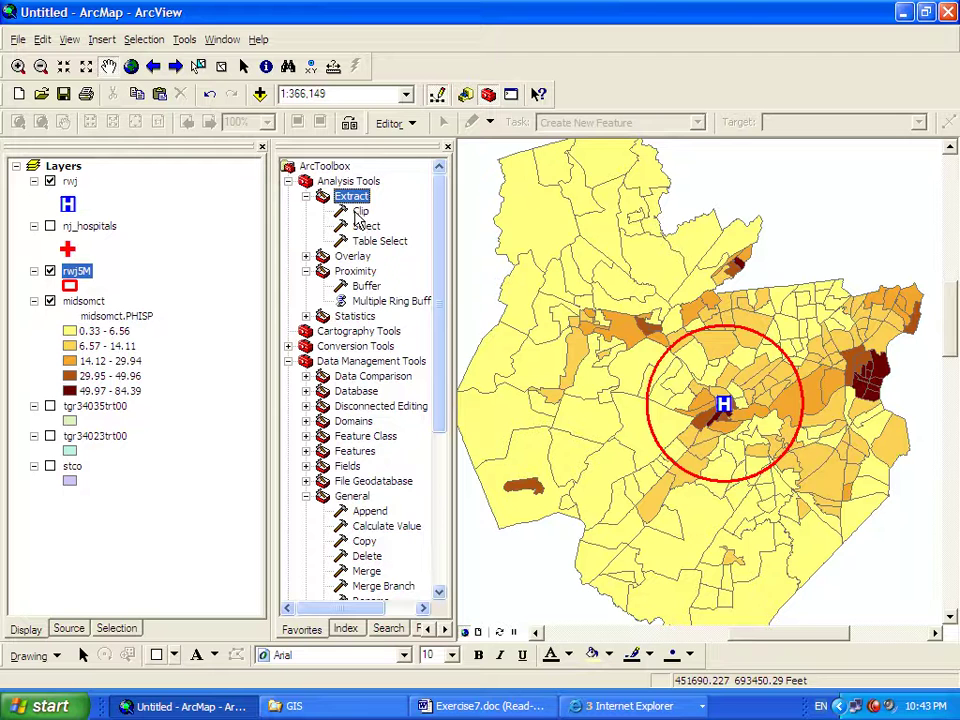
double_click(358, 212)
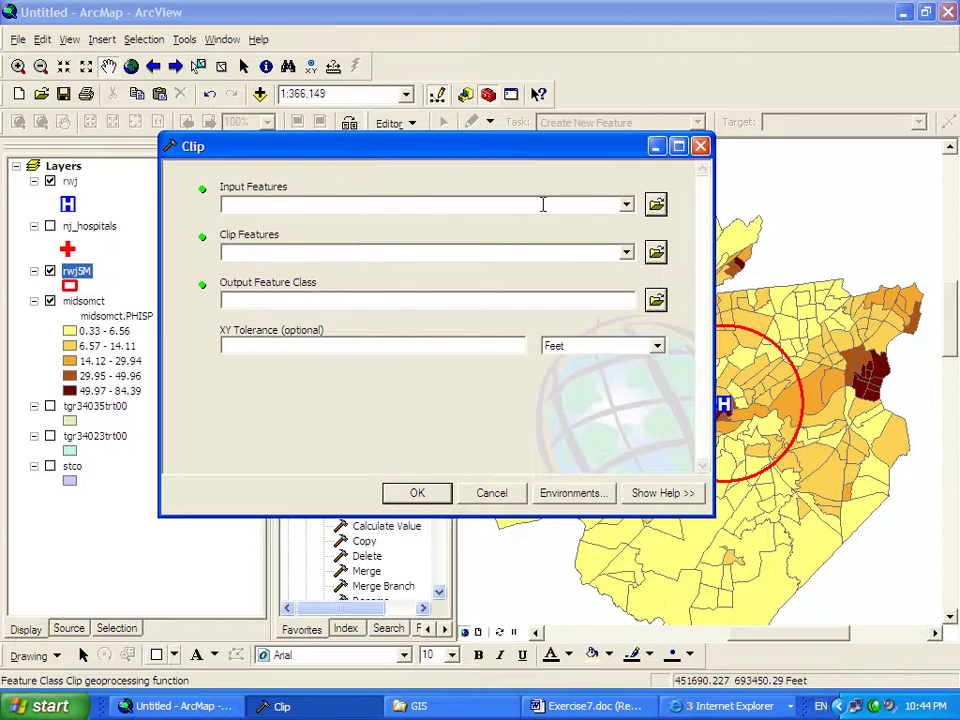
Step: Clip midsomct.shp to rwj5M.shp, saving the output as C:\GIS\Selarea
left_click(656, 205)
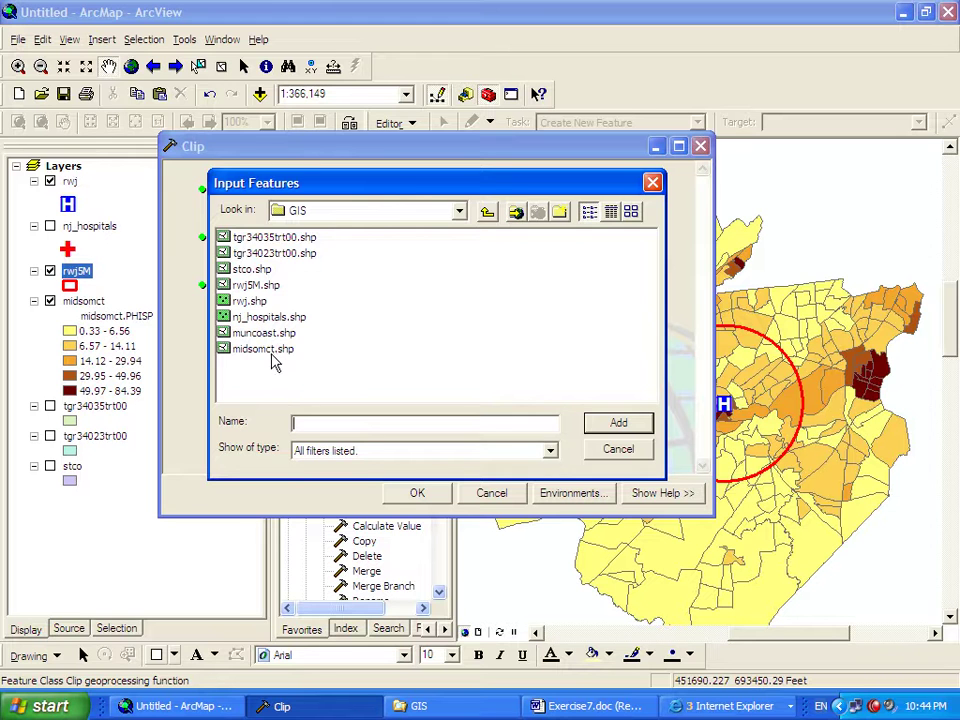
double_click(272, 352)
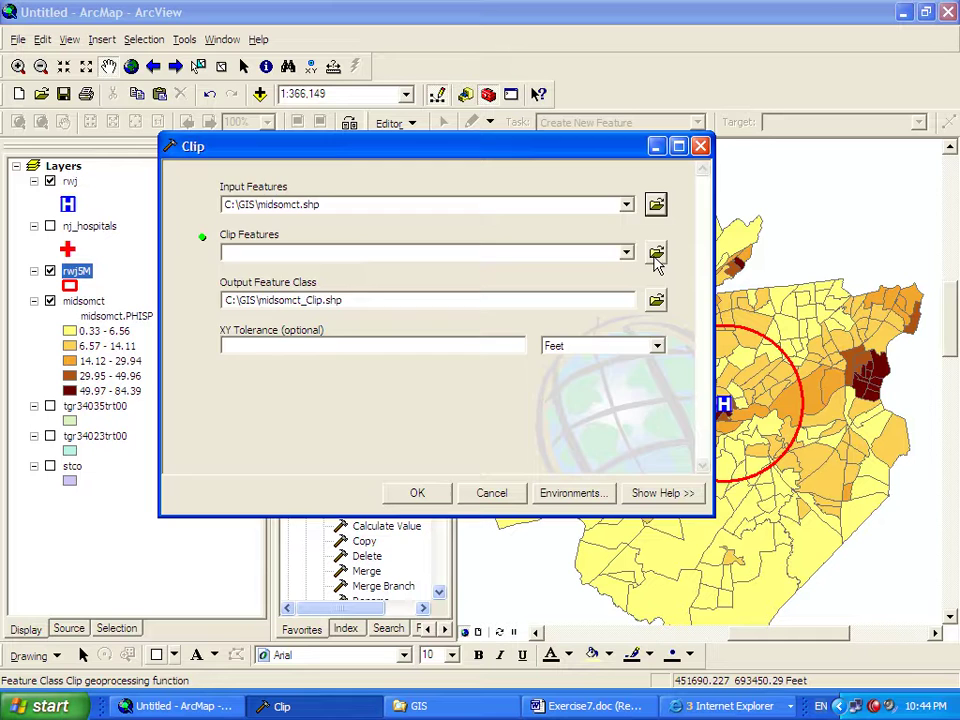
left_click(656, 255)
double_click(252, 286)
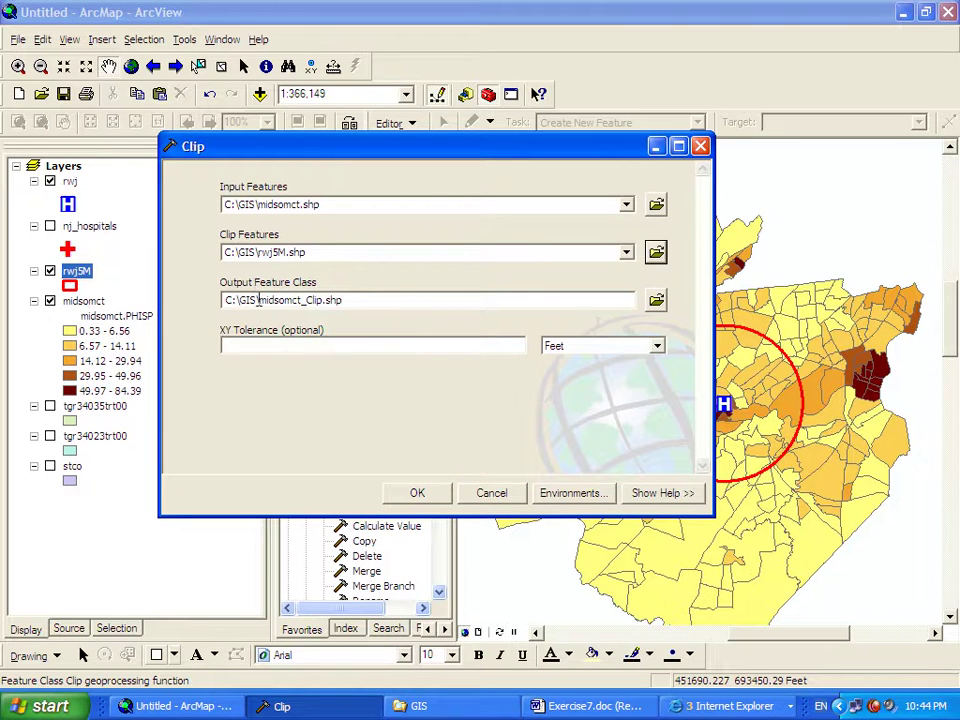
left_click_drag(258, 300, 394, 318)
type("Selarea")
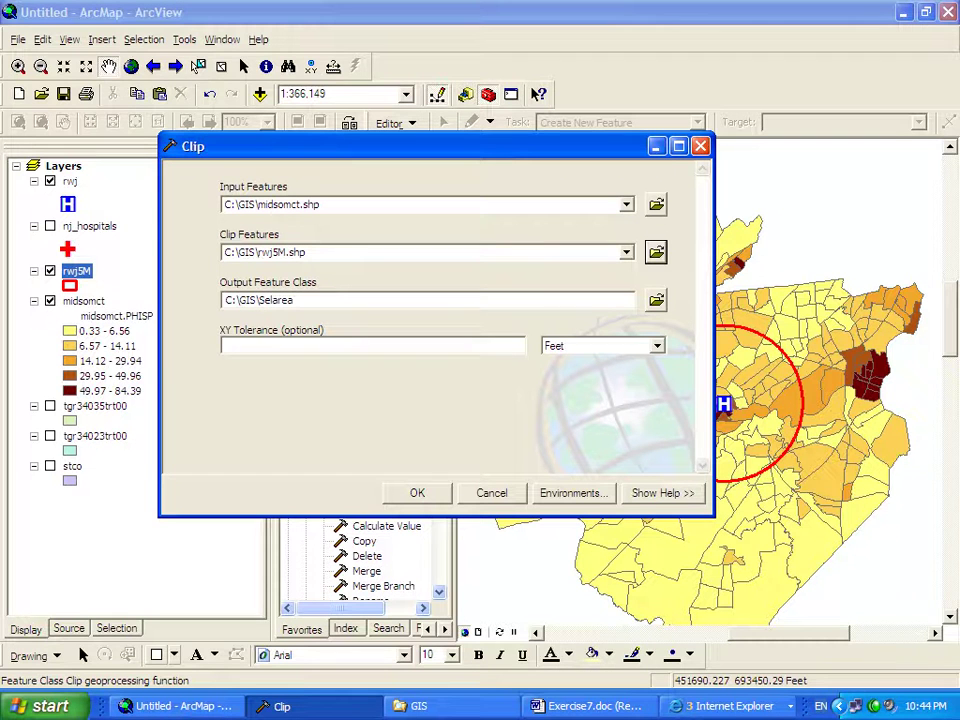
left_click(418, 494)
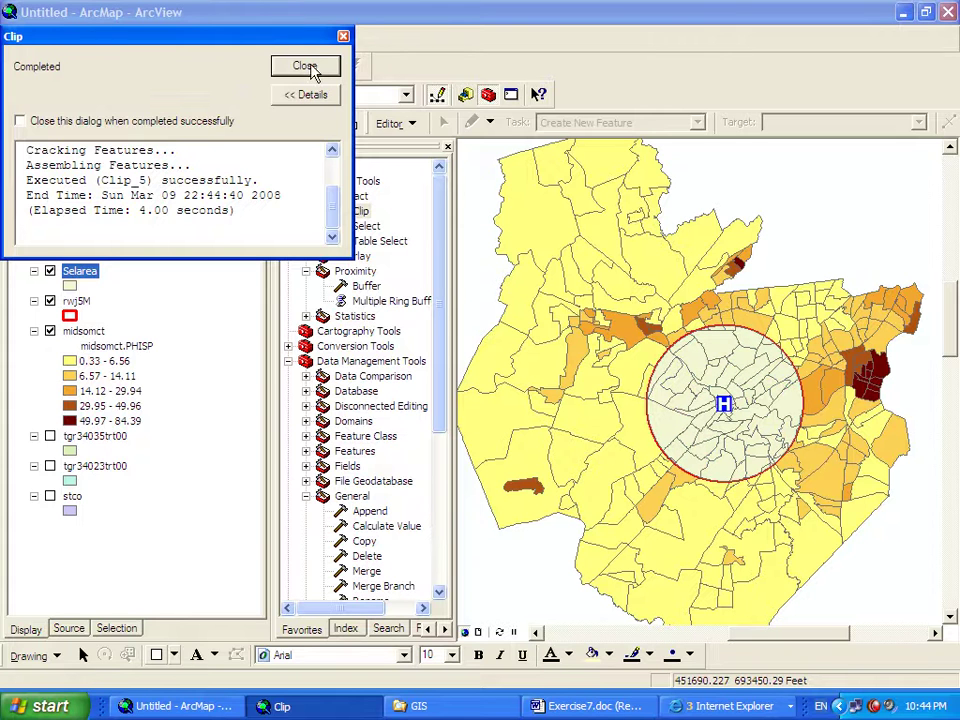
Step: Hide the midsomct layer, close the toolbox, and zoom in on the buffer circle
left_click(302, 66)
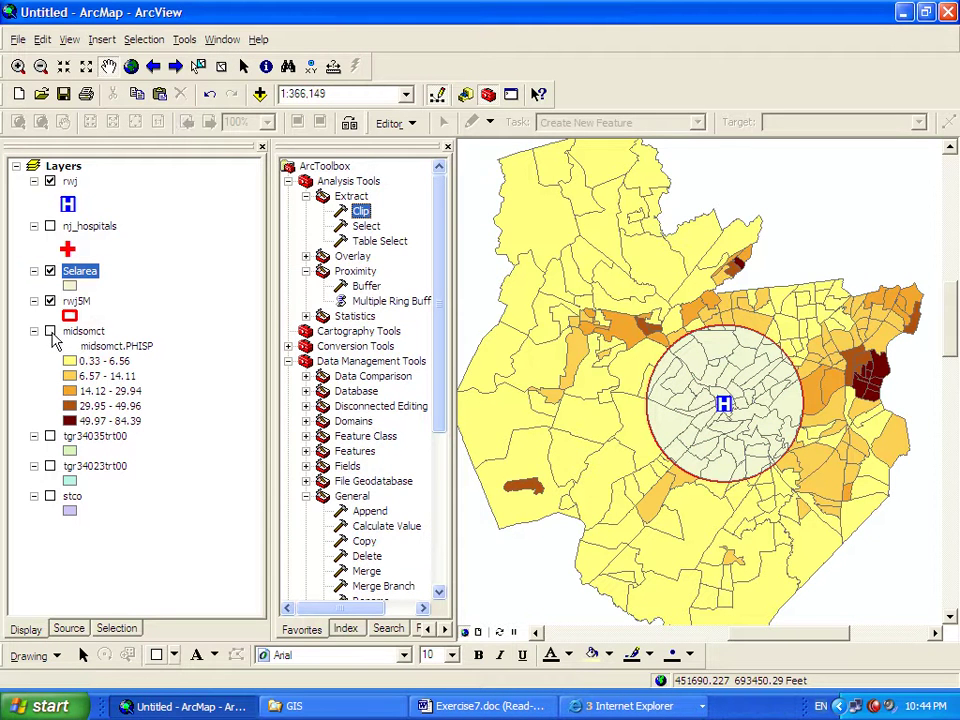
left_click(50, 331)
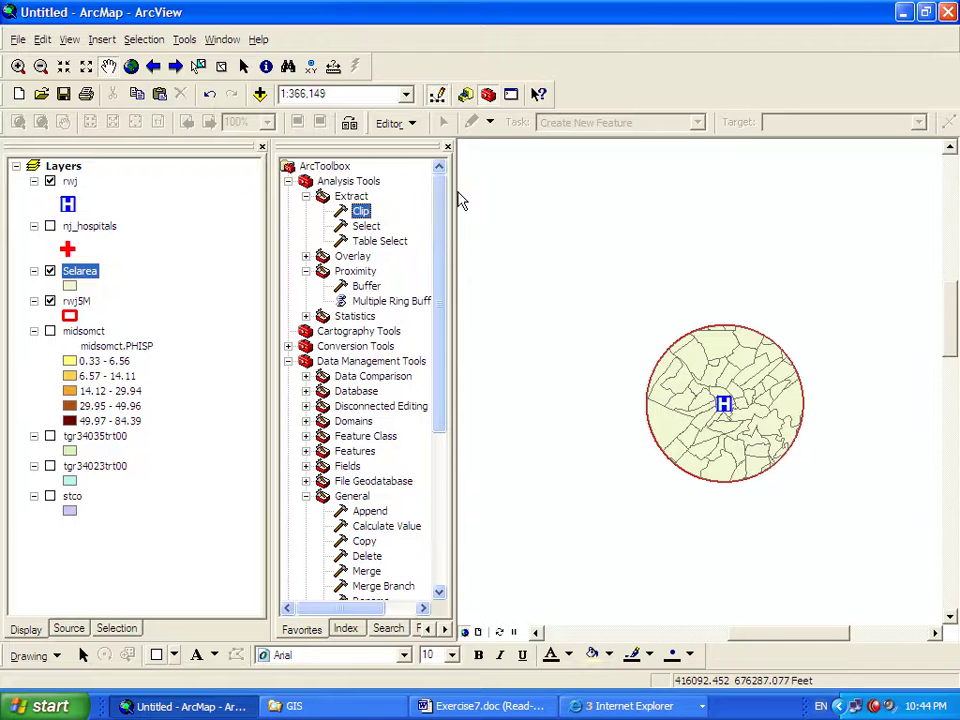
left_click(447, 147)
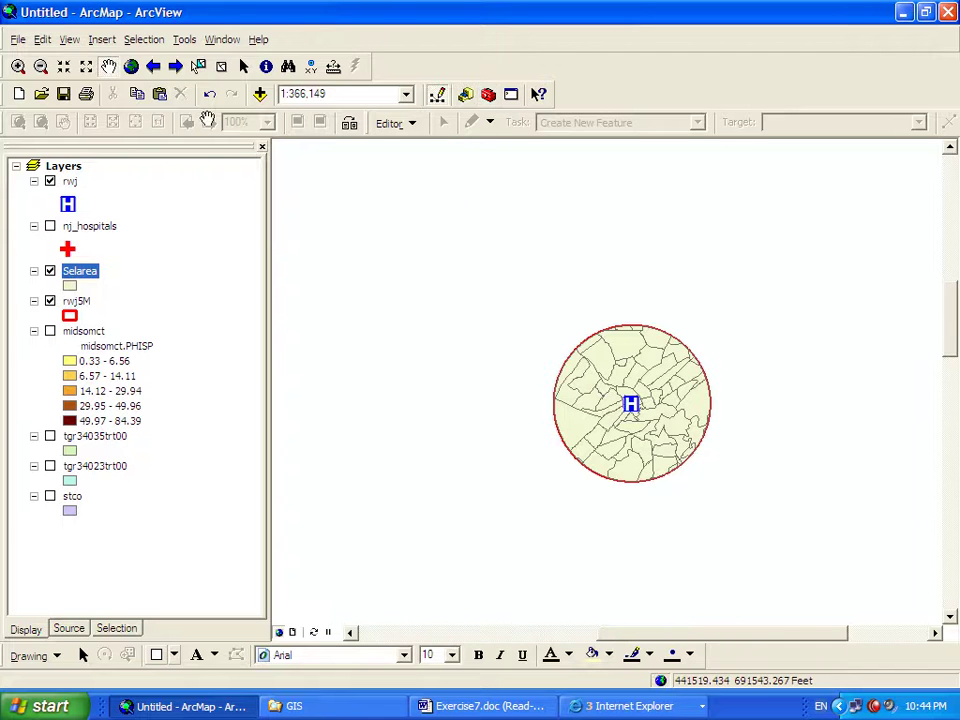
left_click(18, 67)
left_click_drag(520, 312, 722, 538)
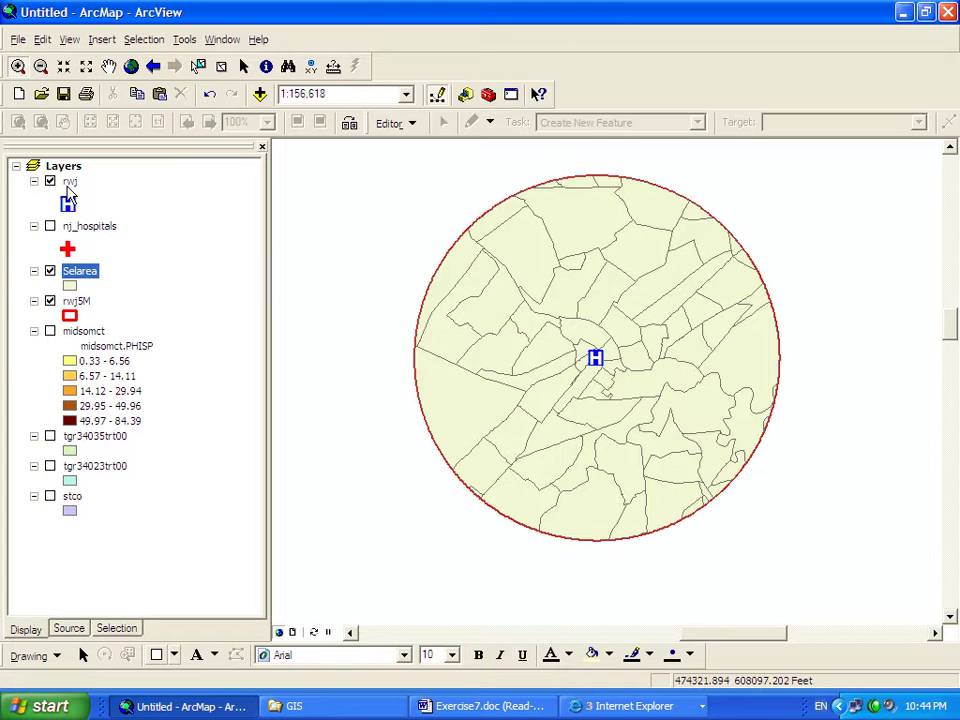
Step: Symbolize Selarea with graduated colours based on the PHISP field
double_click(78, 272)
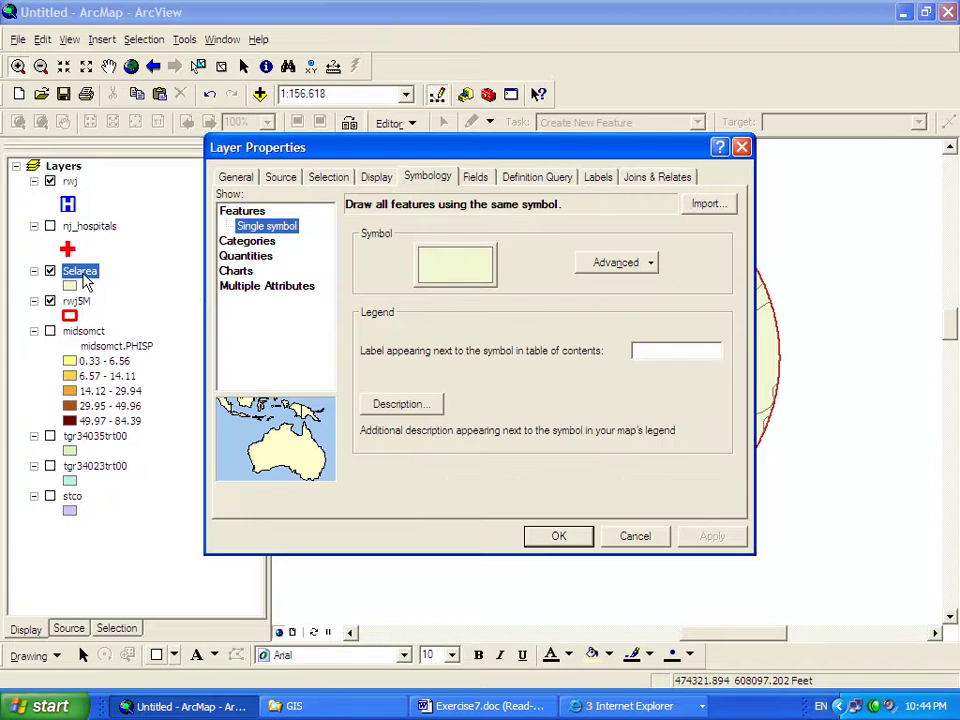
left_click(250, 256)
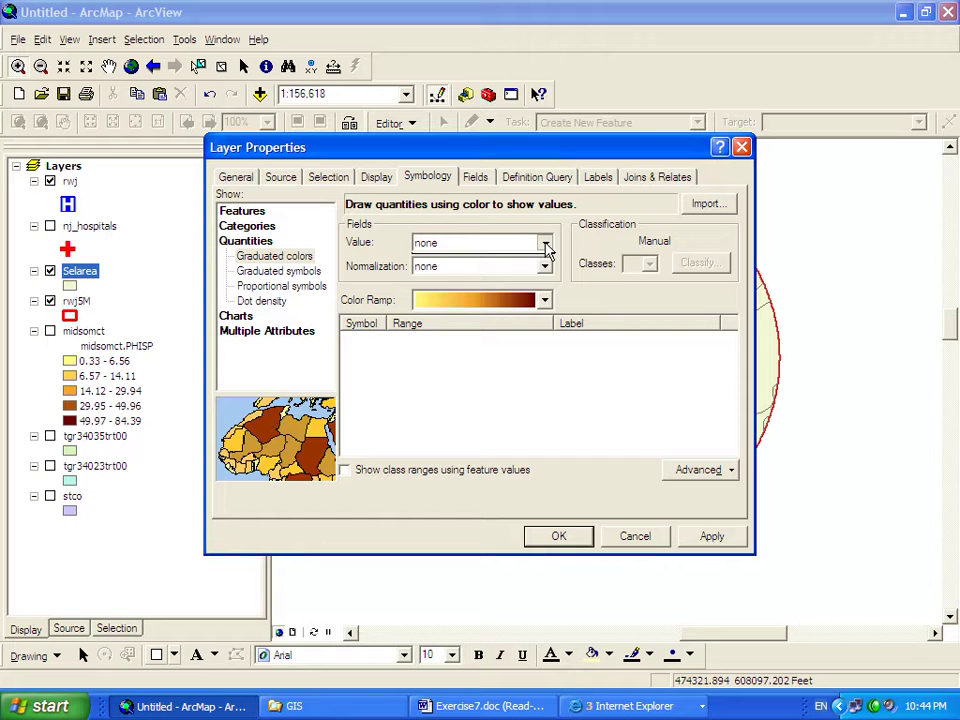
left_click(543, 242)
left_click(483, 284)
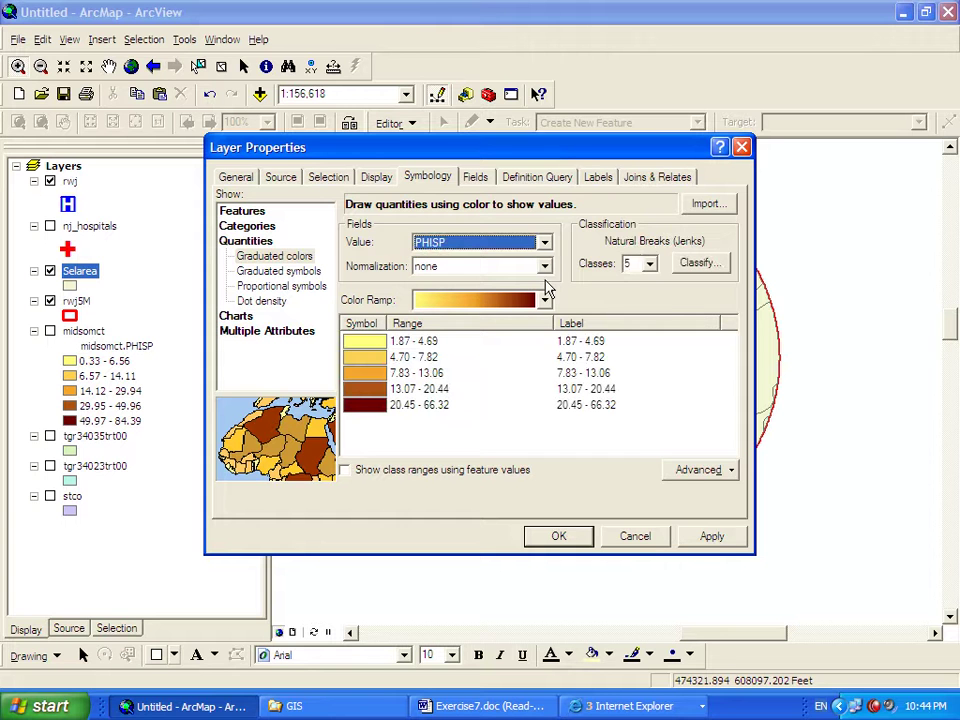
left_click(712, 537)
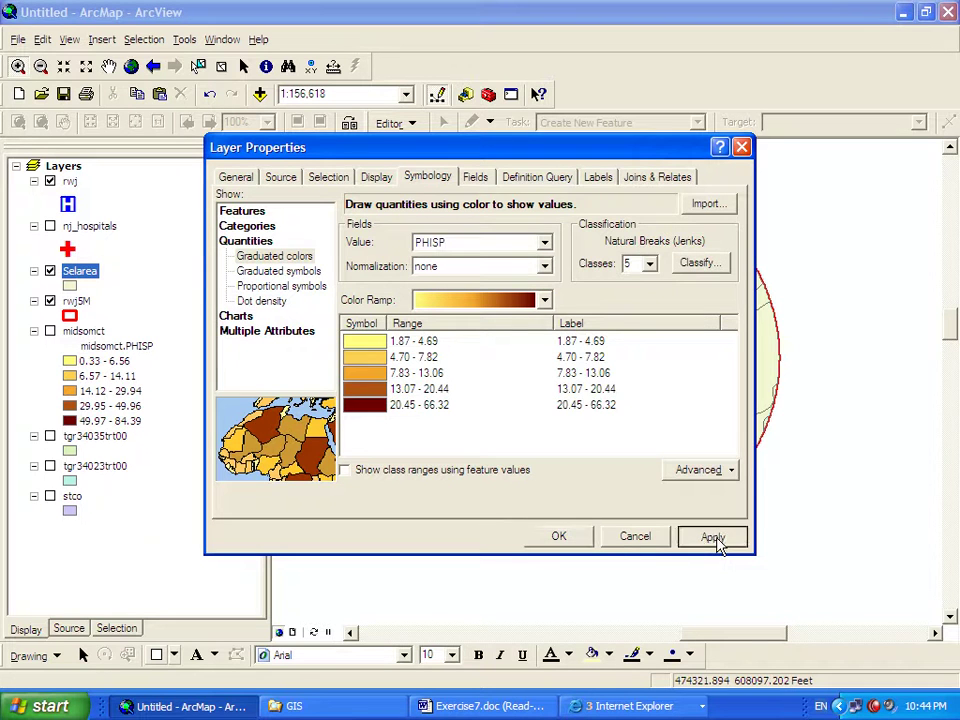
left_click(561, 540)
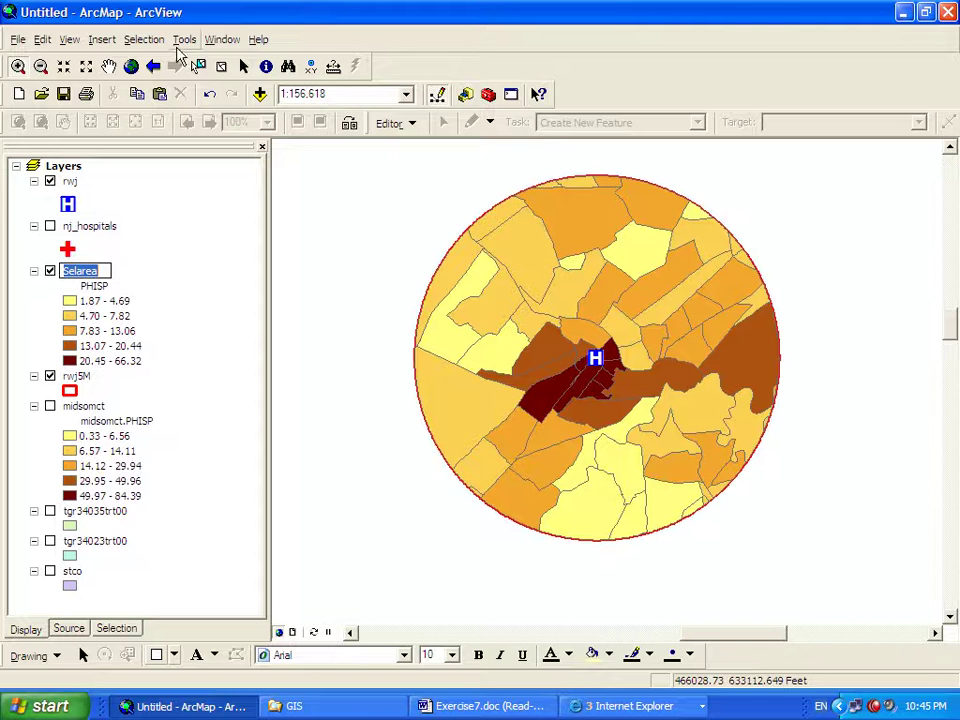
Step: Use Select By Attributes on Selarea to select tracts where PHISP > 10
left_click(143, 43)
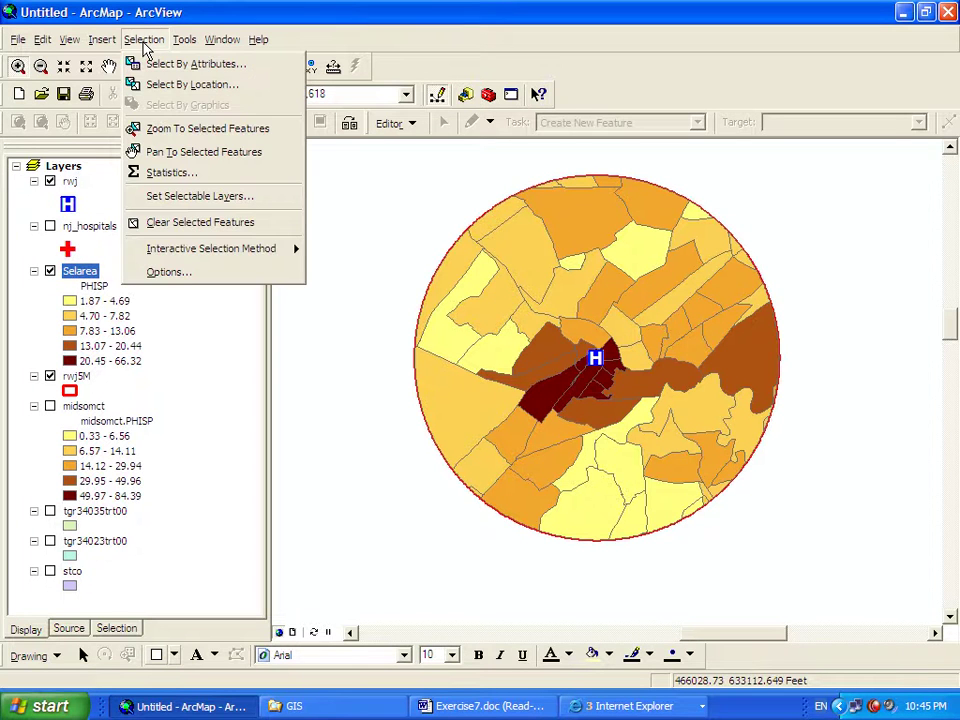
left_click(160, 66)
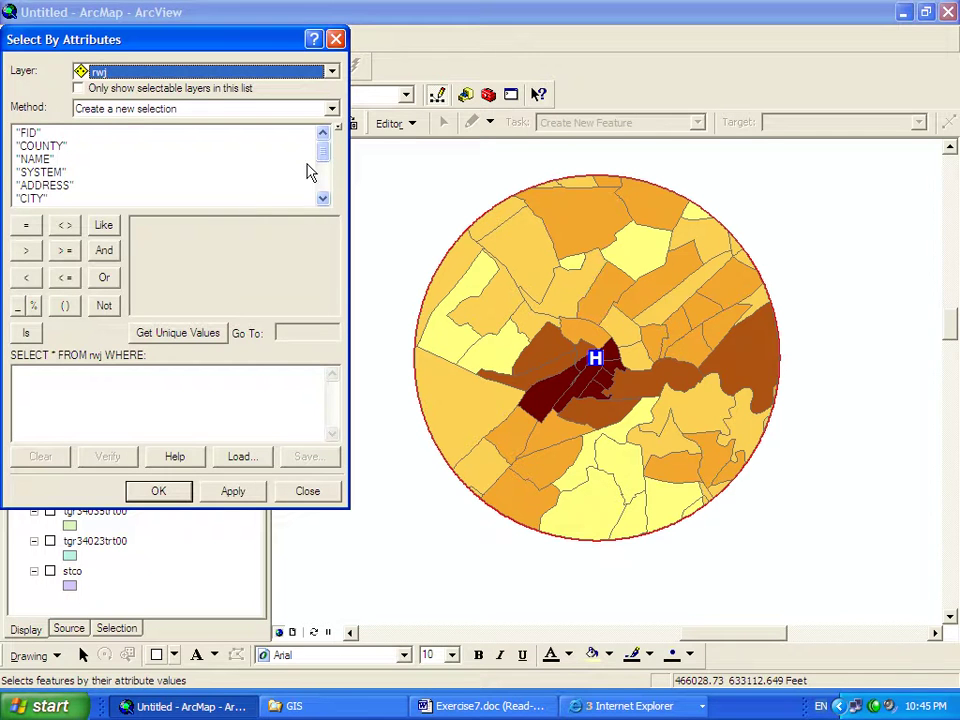
left_click_drag(328, 152, 324, 208)
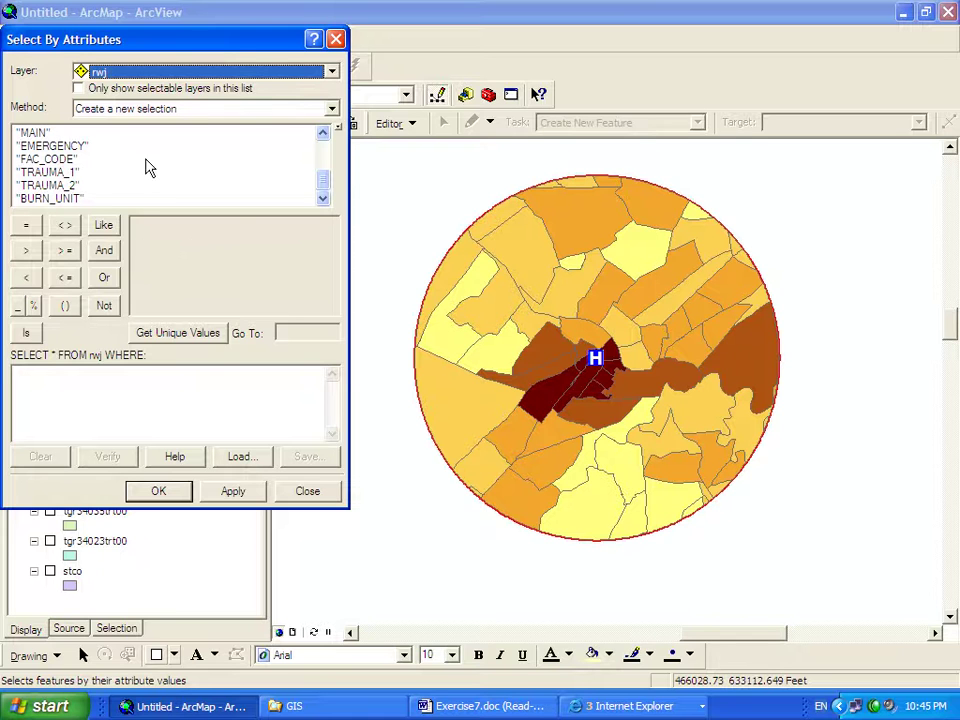
left_click(333, 74)
left_click(265, 118)
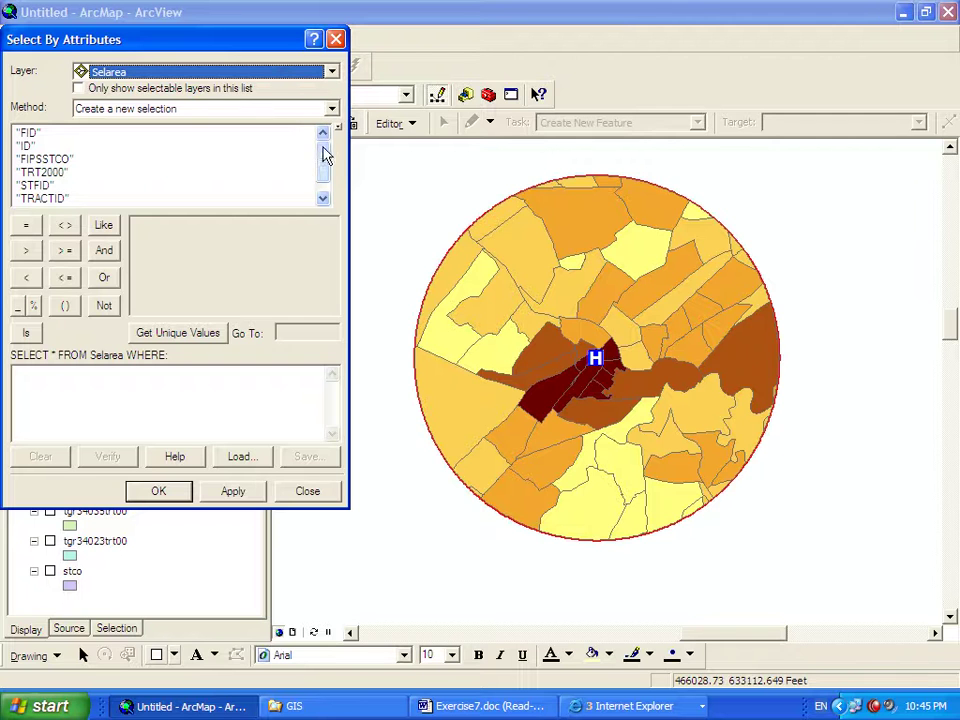
left_click_drag(320, 154, 321, 163)
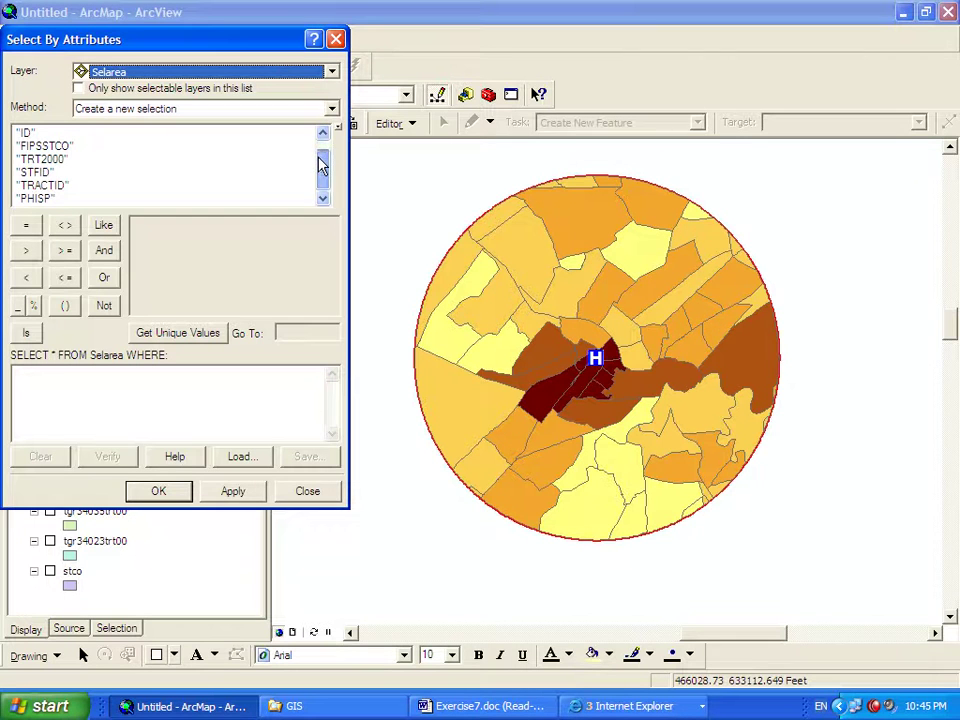
double_click(47, 198)
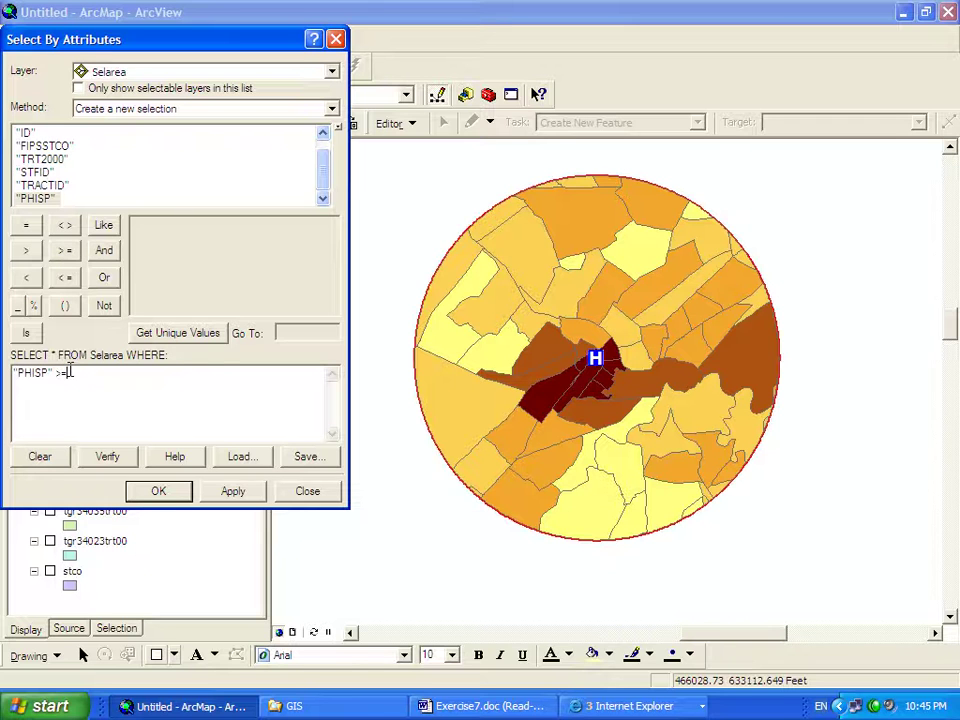
left_click(27, 252)
left_click(230, 491)
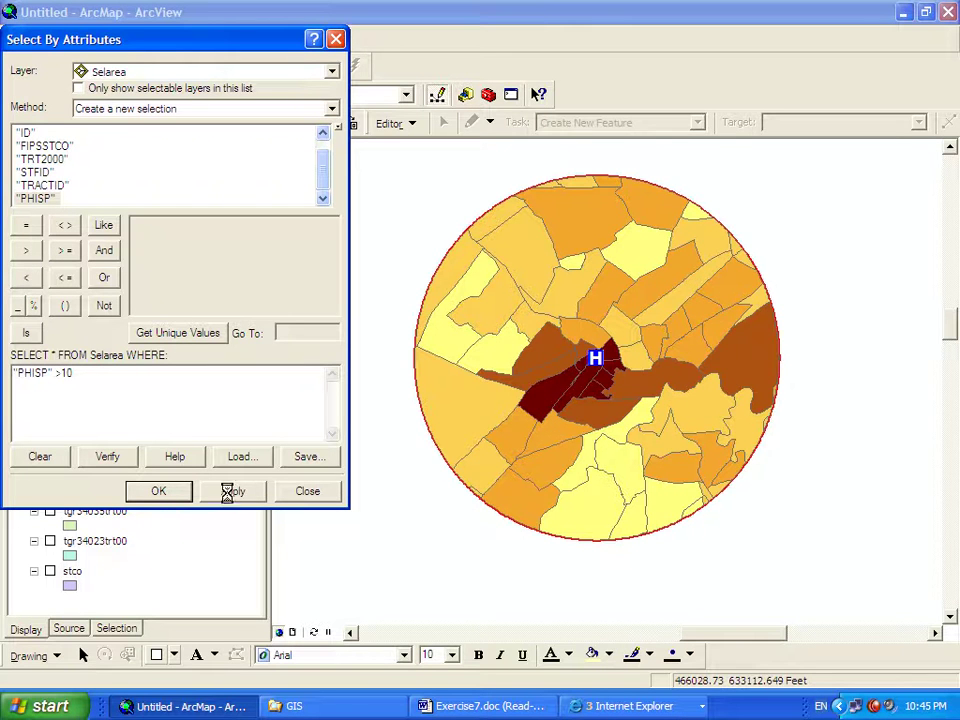
left_click(167, 491)
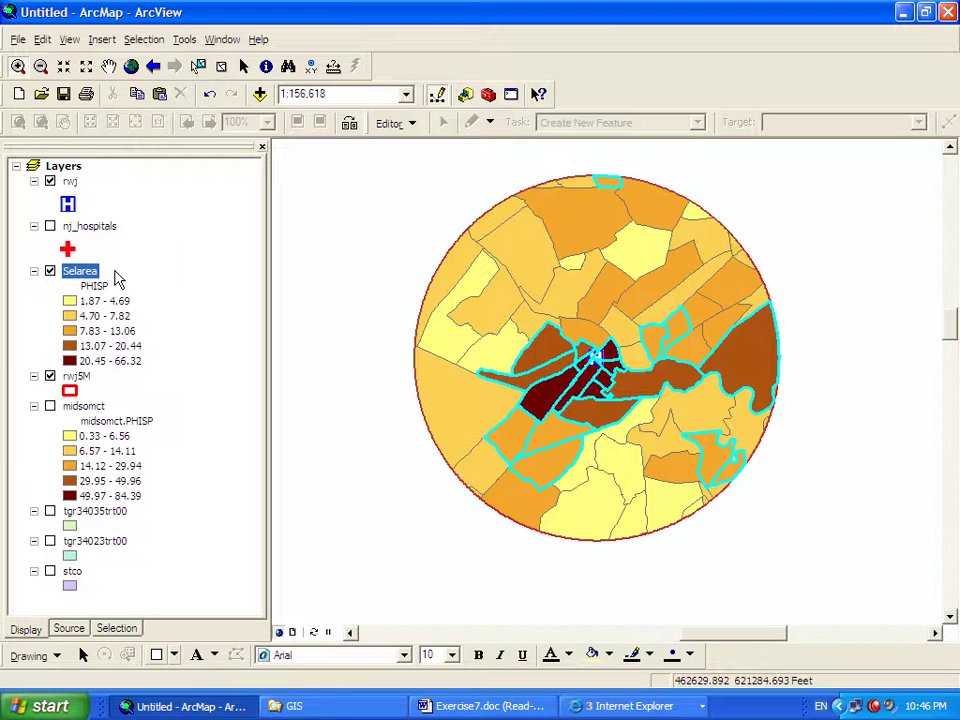
Step: Open Selarea's attribute table and check the 21 of 70 selected records
right_click(71, 276)
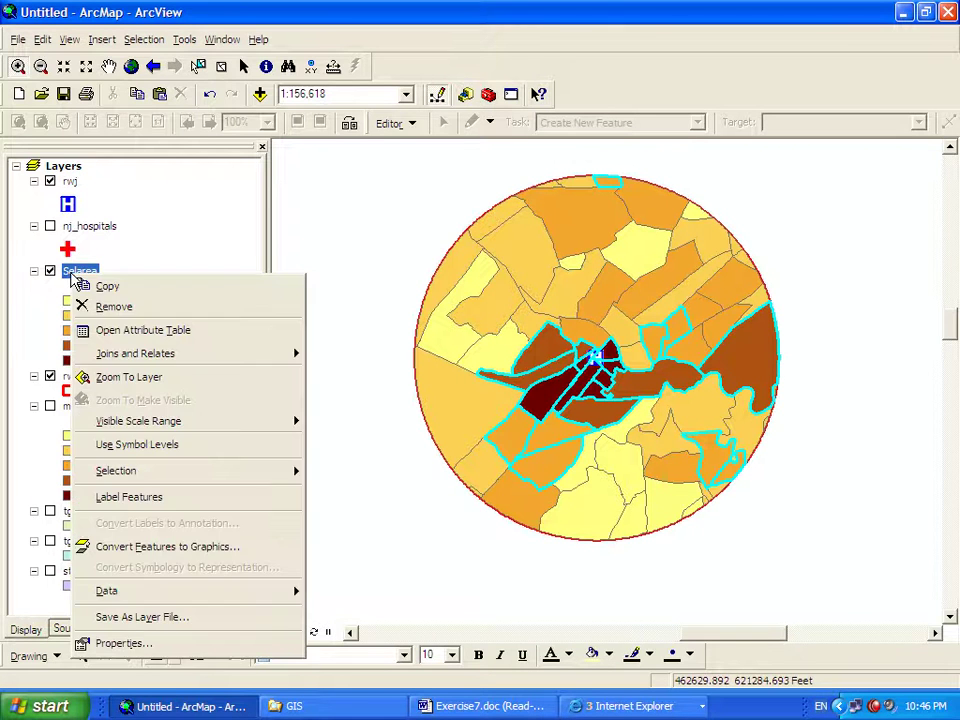
left_click(113, 334)
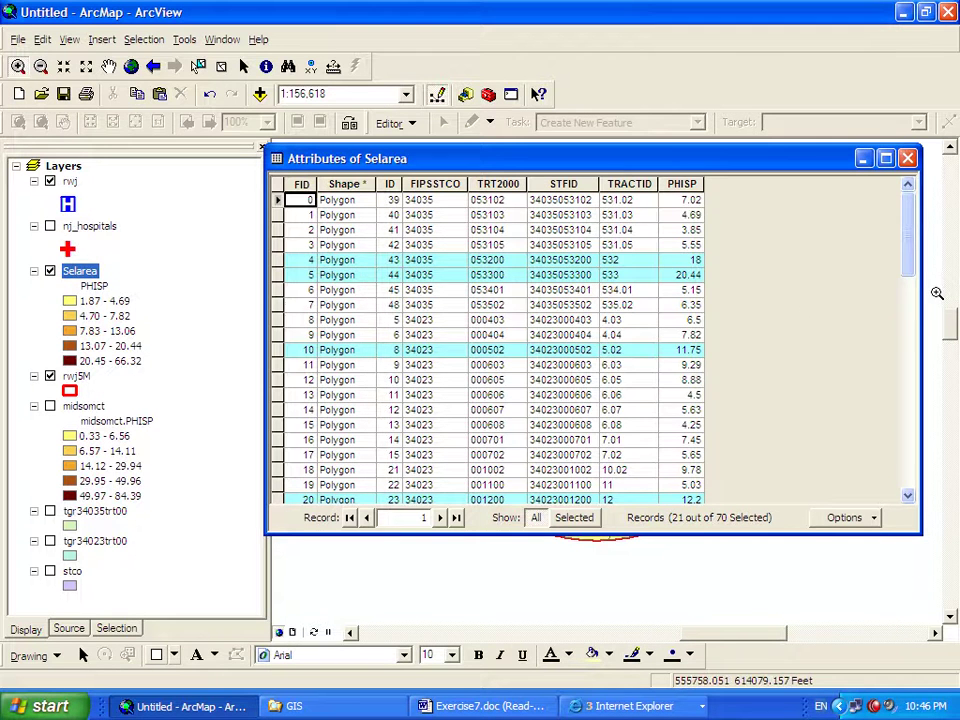
scroll(913, 260, "down", 1)
scroll(905, 240, "up", 1)
left_click(860, 517)
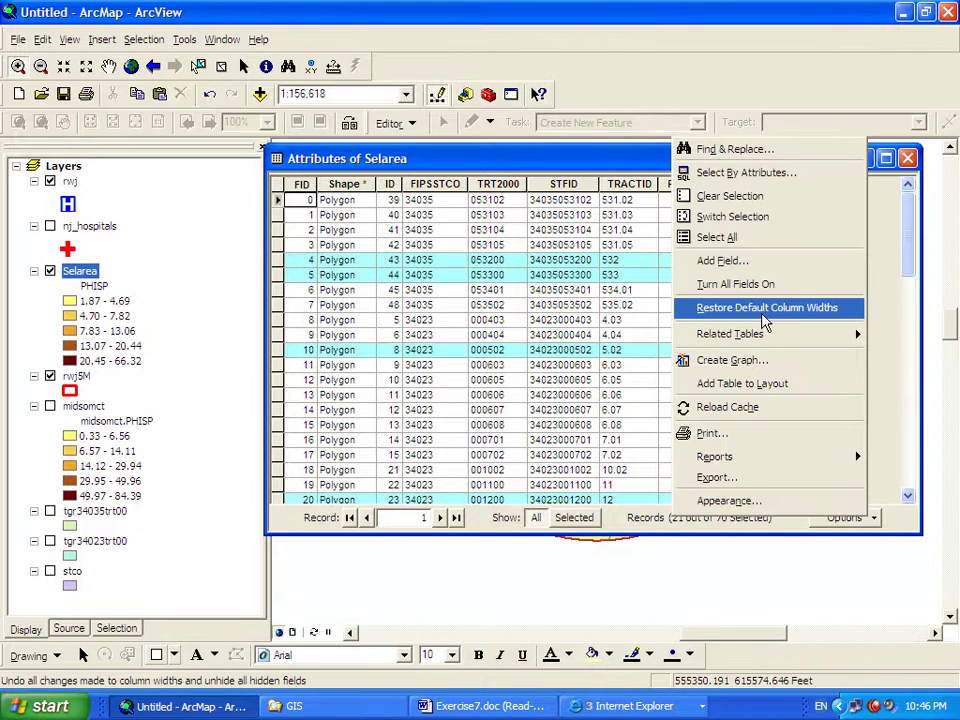
Step: Export the selected records to C:\GIS\selresult.dbf without adding it to the map
left_click(712, 477)
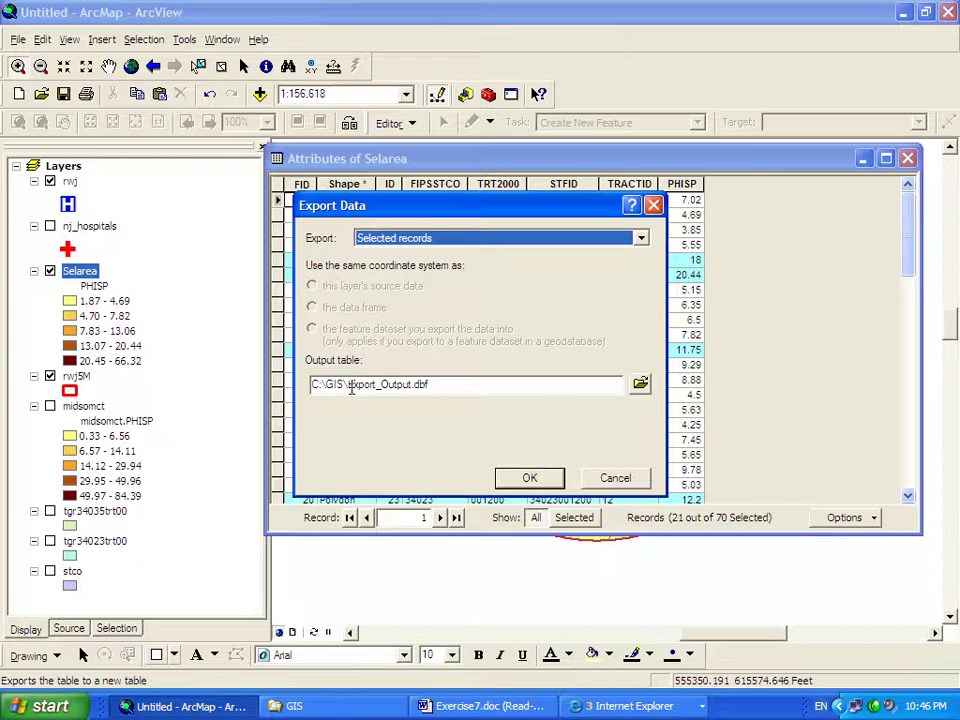
left_click_drag(351, 389, 579, 411)
key("BackSpace")
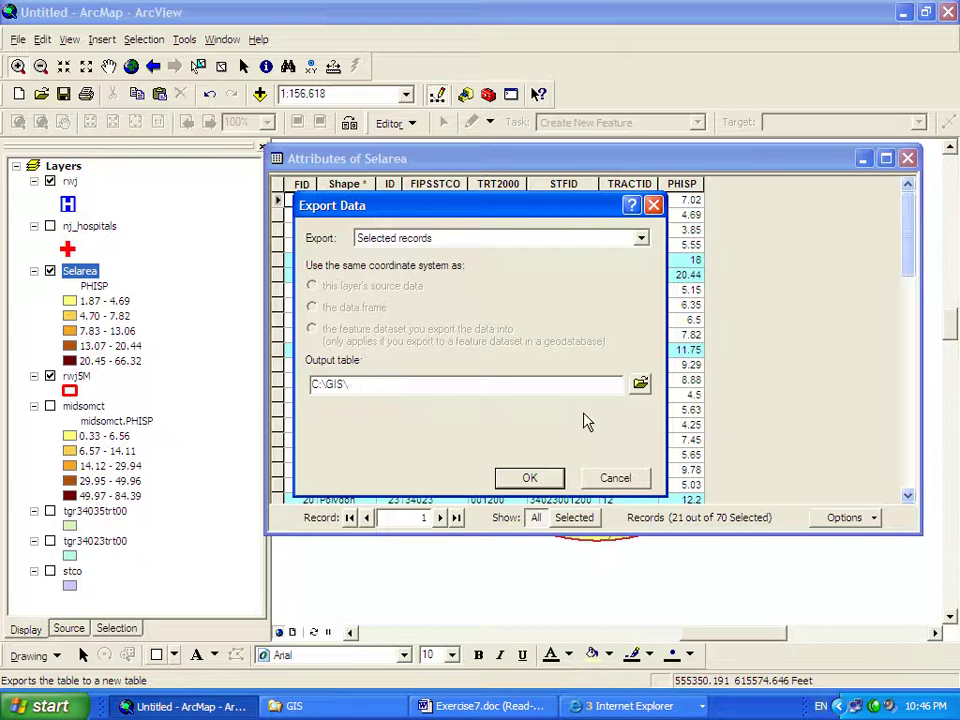
type("selresult")
left_click(545, 482)
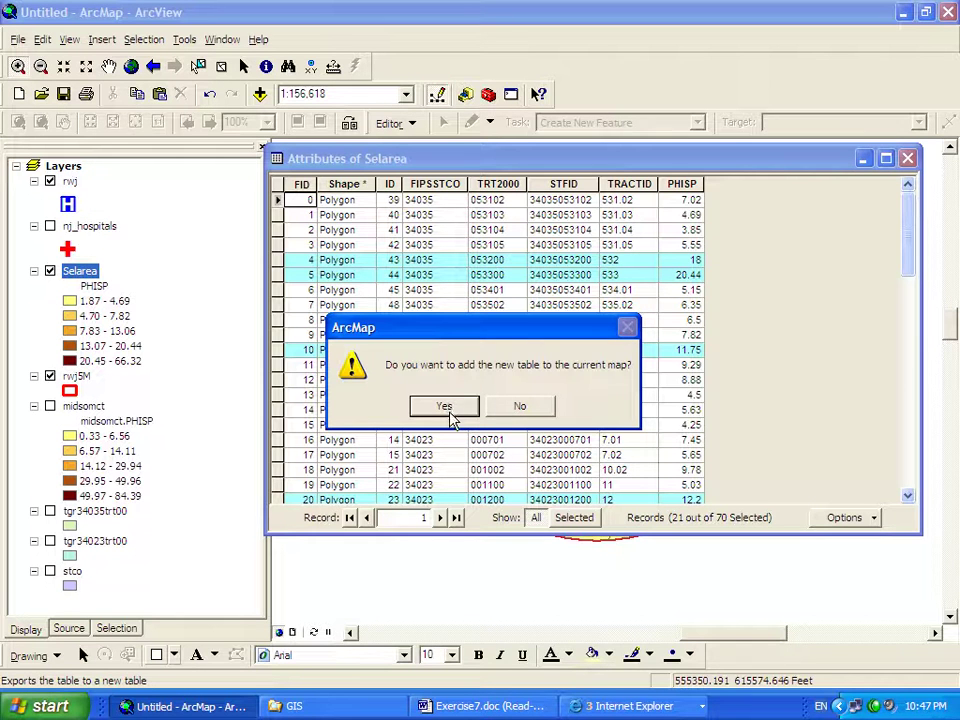
left_click(520, 410)
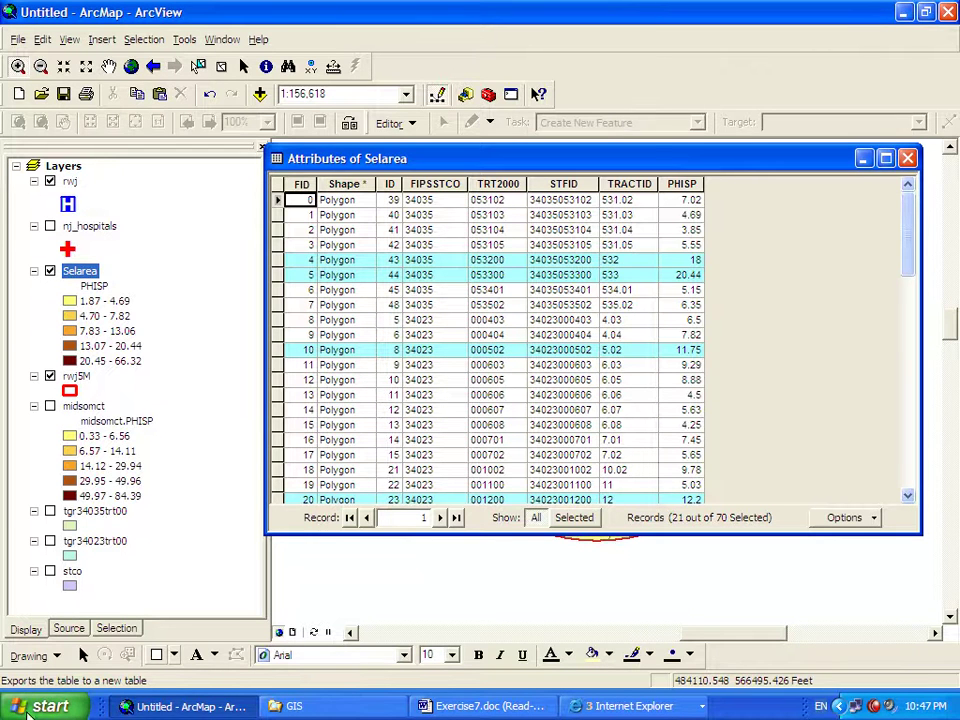
Step: Launch Excel and open C:\GIS\selresult.dbf using the dBase file type
left_click(50, 712)
left_click(110, 368)
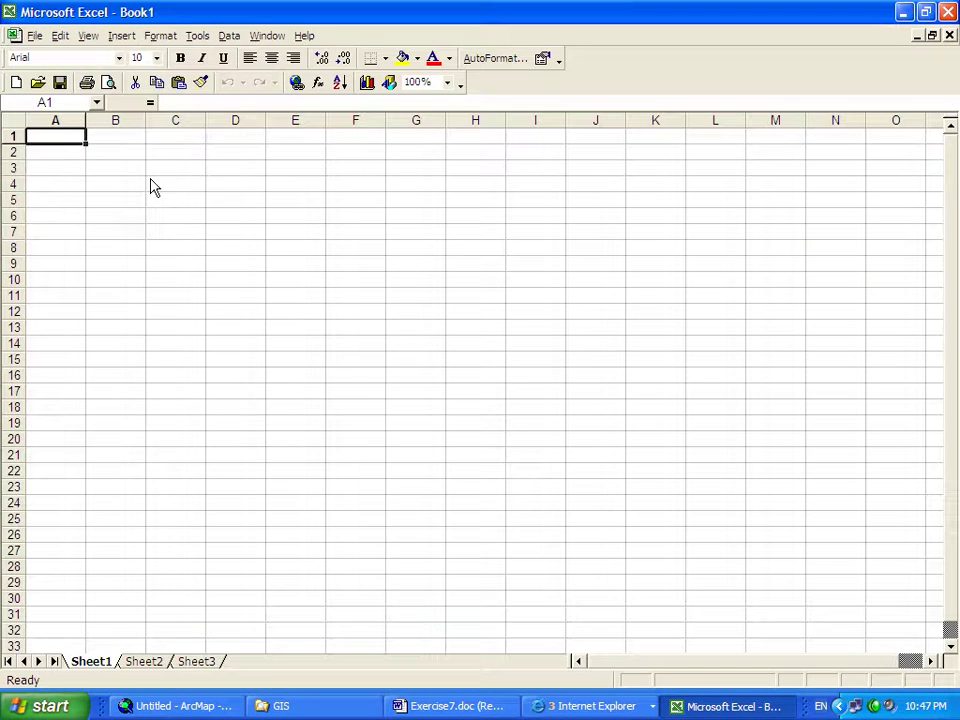
left_click(33, 37)
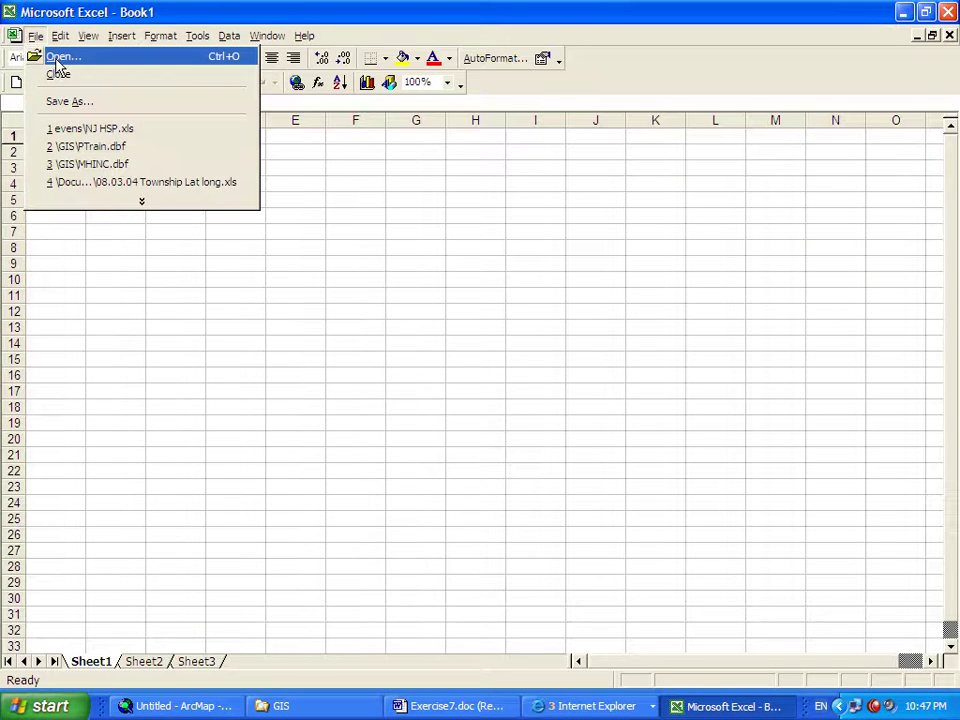
left_click(58, 57)
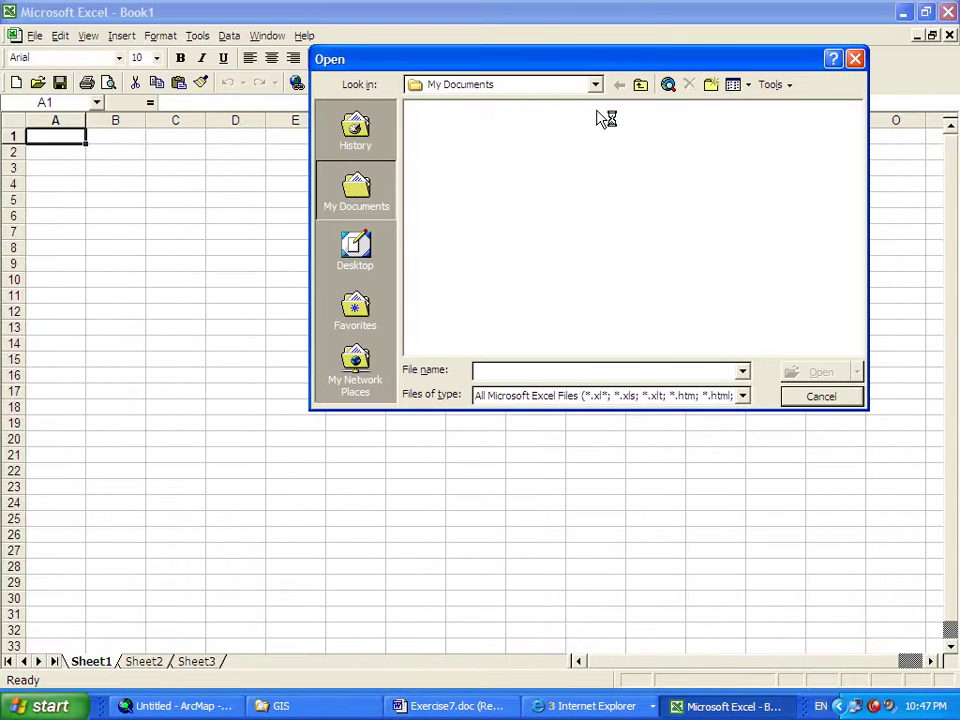
left_click(641, 88)
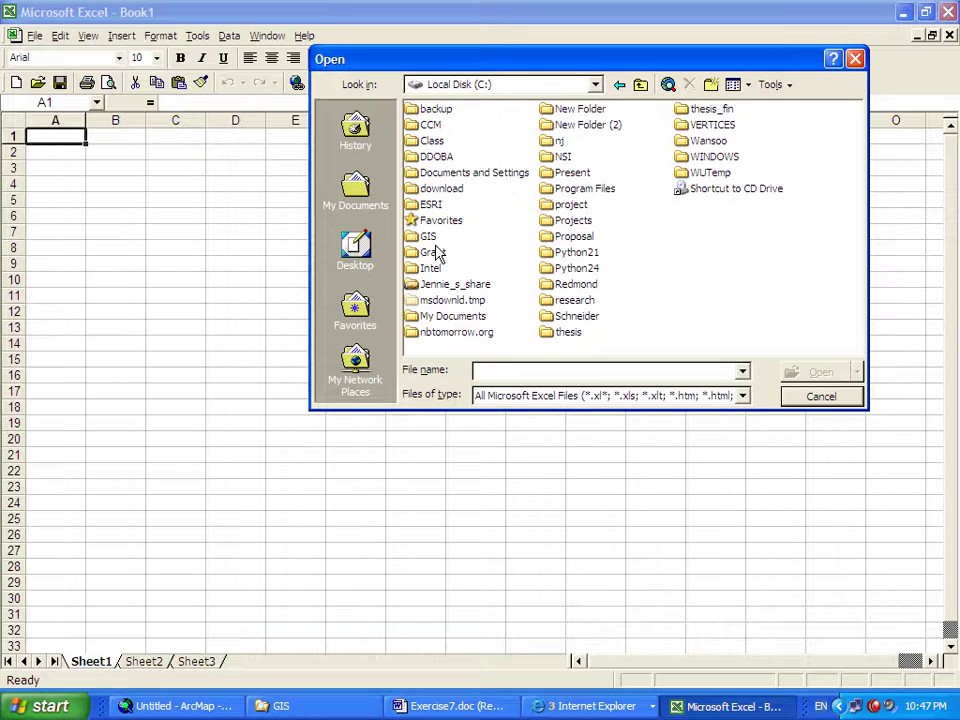
double_click(430, 236)
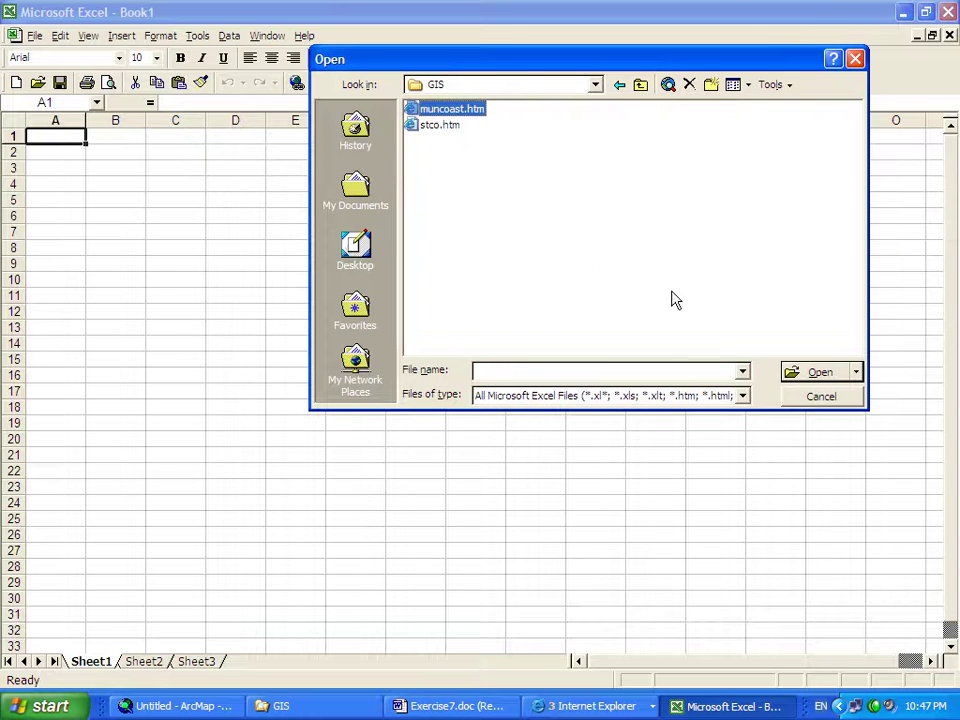
left_click(743, 396)
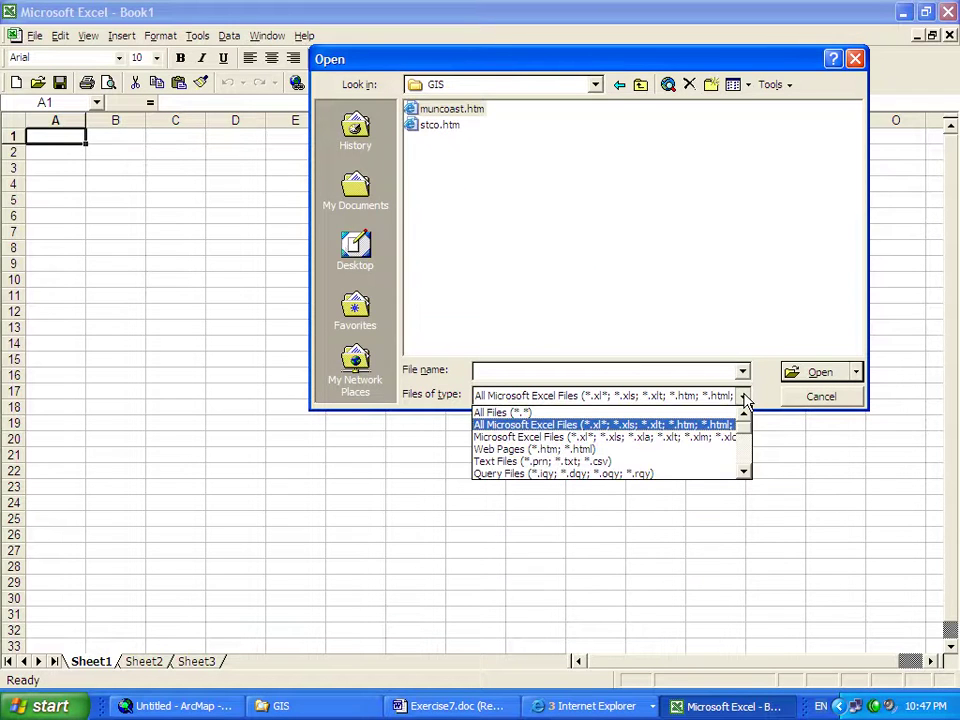
scroll(743, 440, "down", 2)
left_click(575, 471)
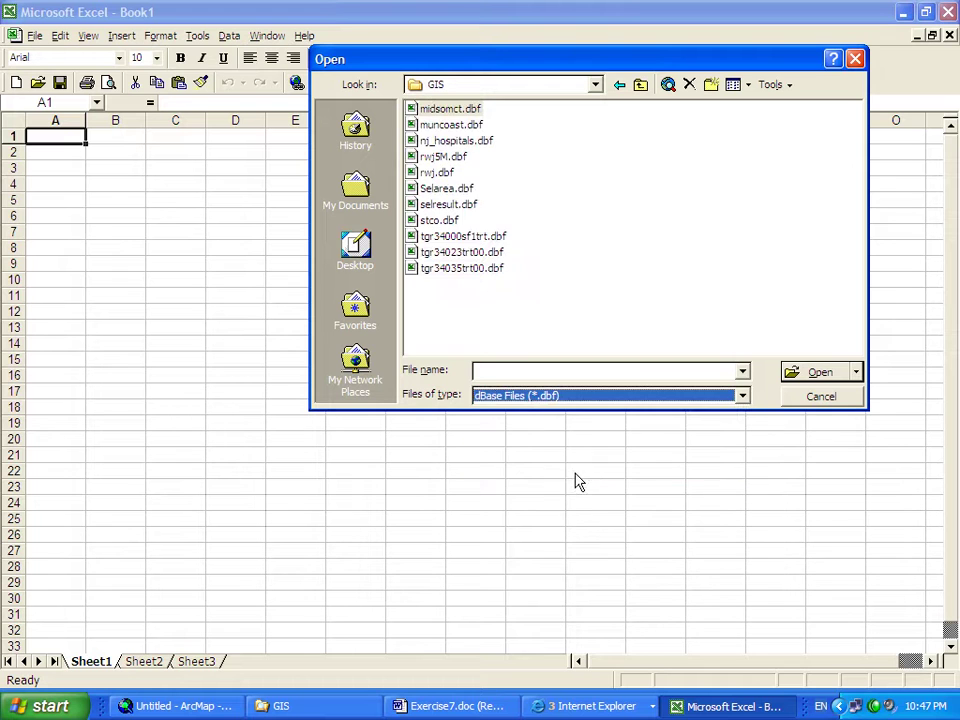
double_click(448, 204)
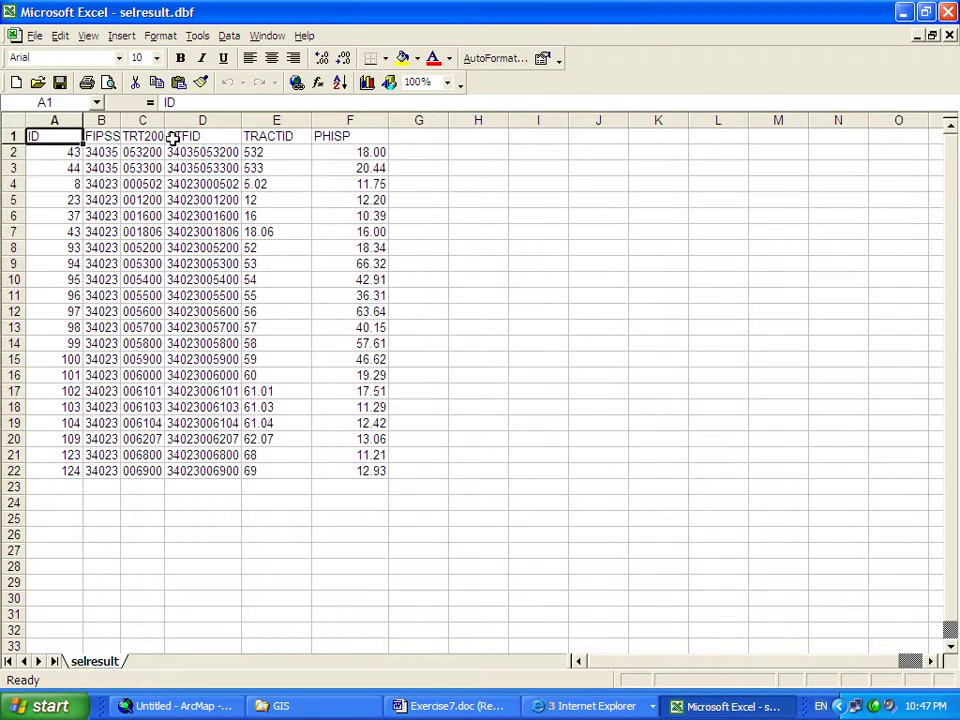
Step: Insert three blank rows above the header and enter 'Title' in cell A1
left_click_drag(15, 152, 31, 169)
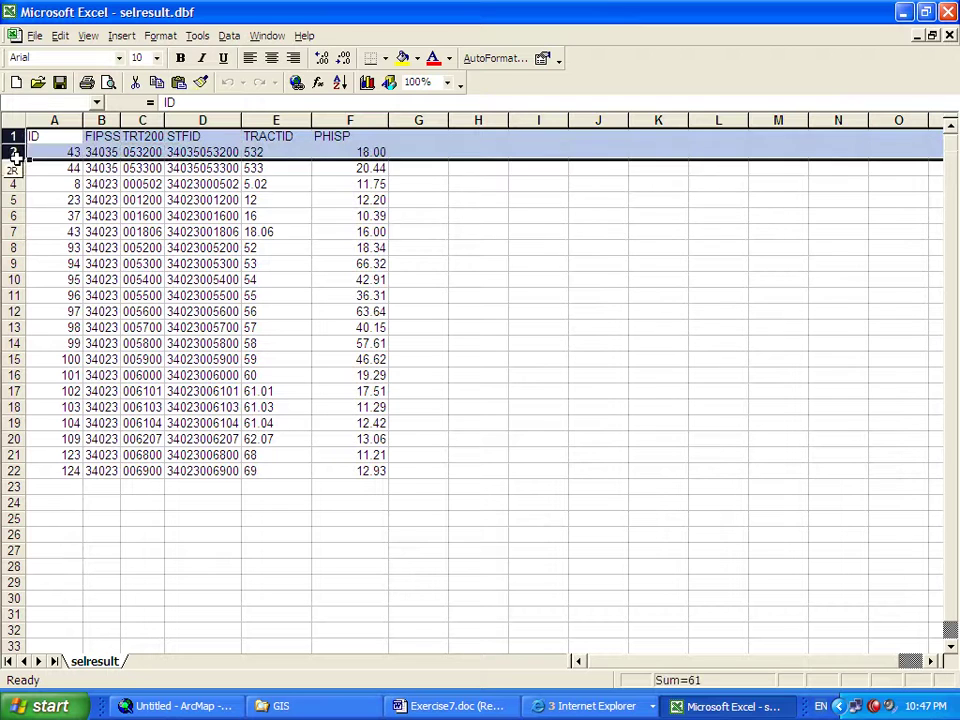
right_click(74, 163)
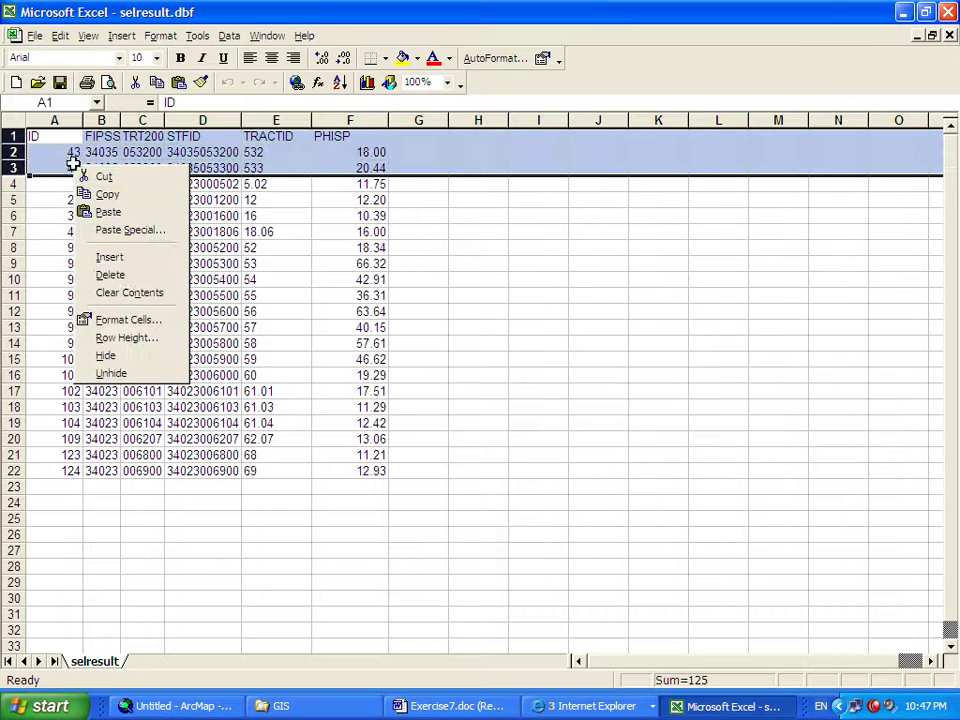
left_click(121, 272)
left_click(61, 35)
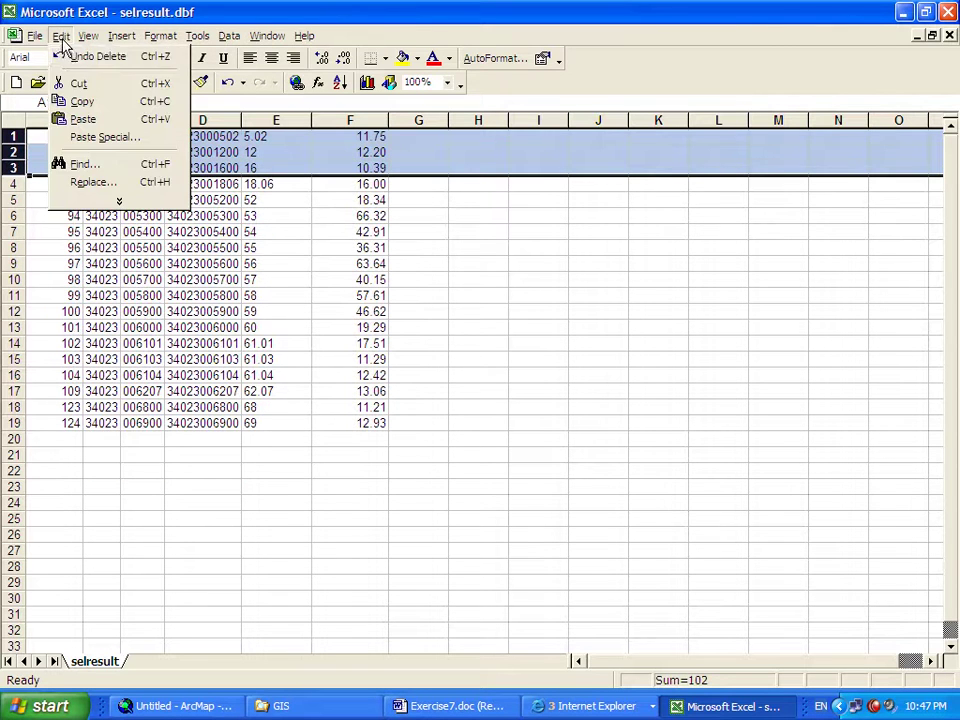
left_click(65, 57)
left_click(121, 35)
left_click(128, 56)
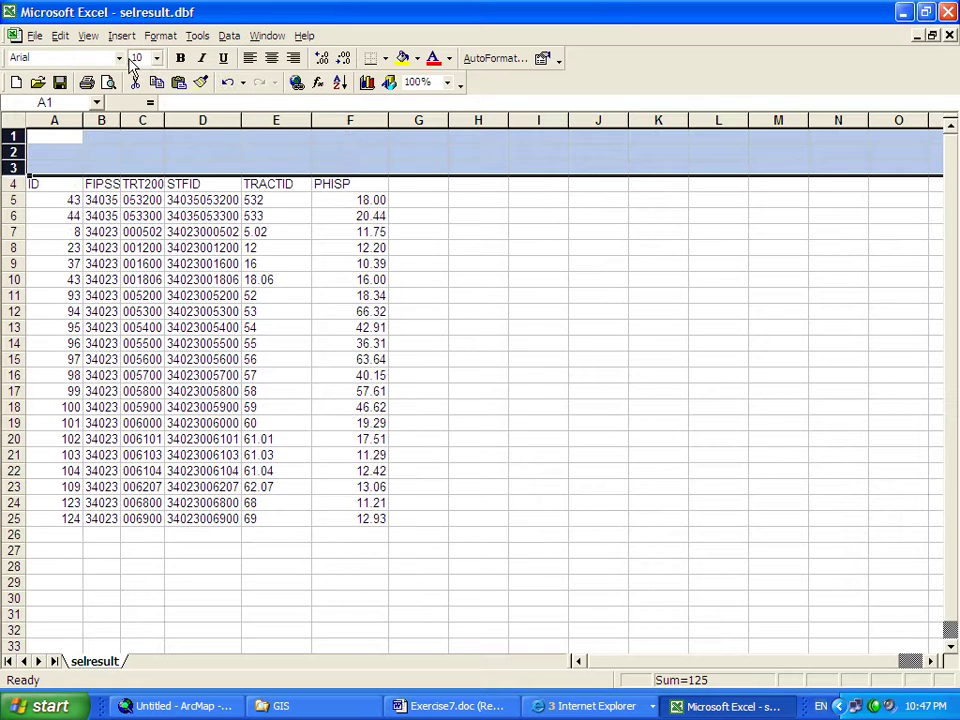
left_click(65, 140)
type("Titl")
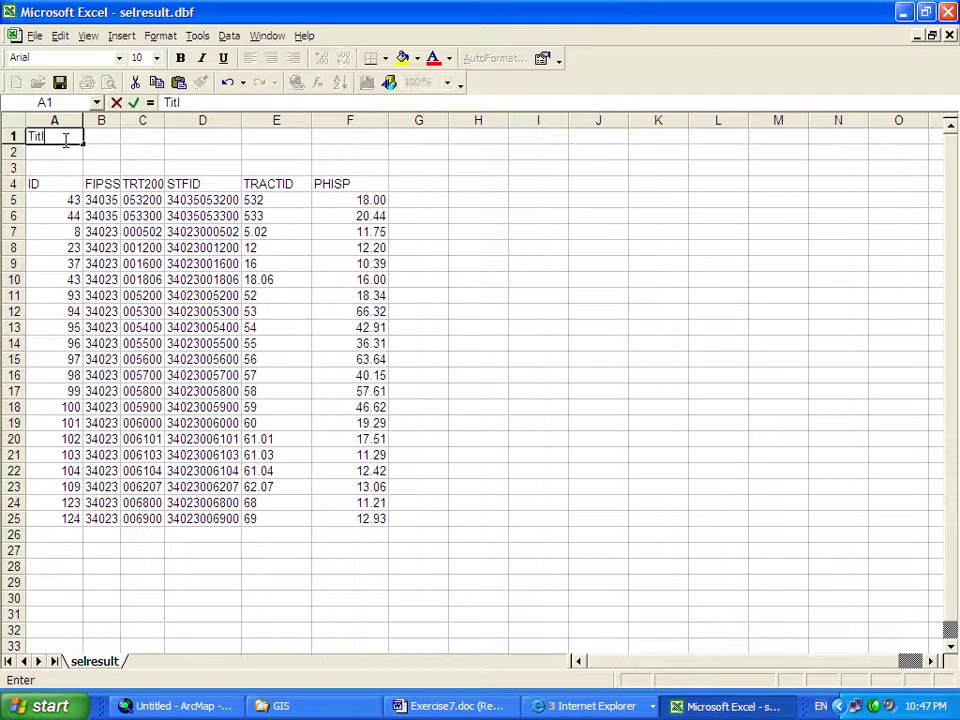
type("e")
key("Return")
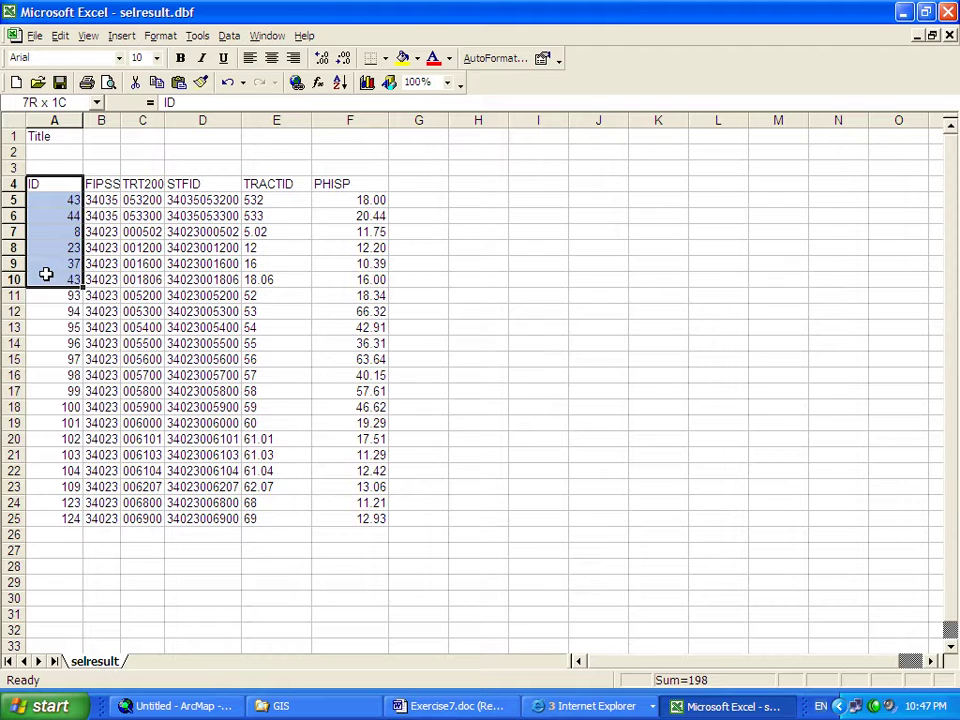
Step: Delete the ID cells in column A, shifting the remaining cells left
left_click_drag(74, 184, 35, 516)
right_click(52, 488)
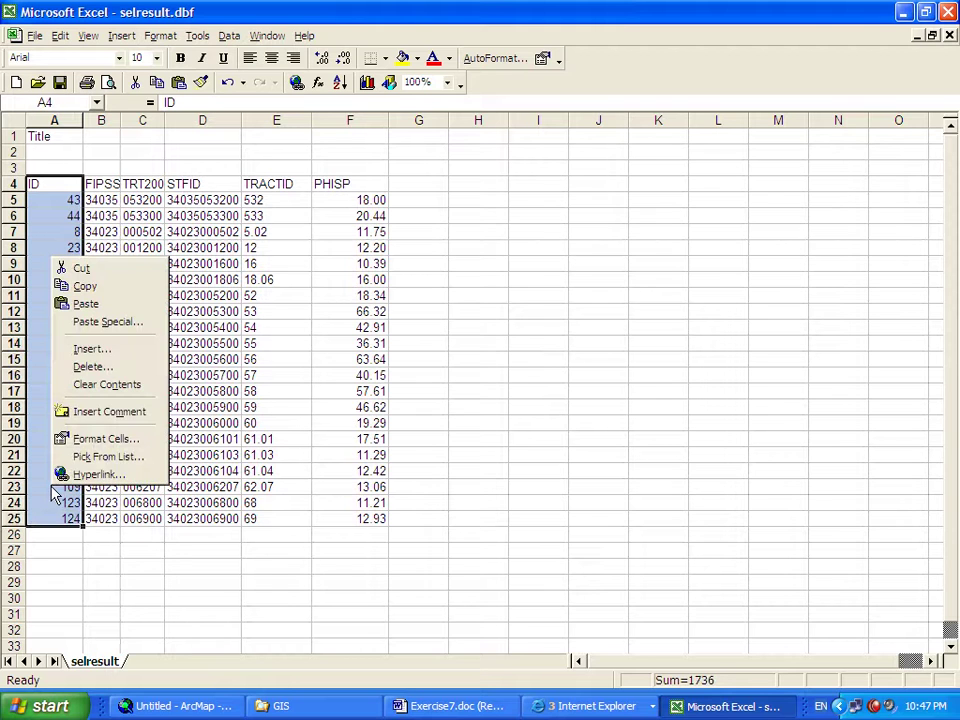
left_click(120, 366)
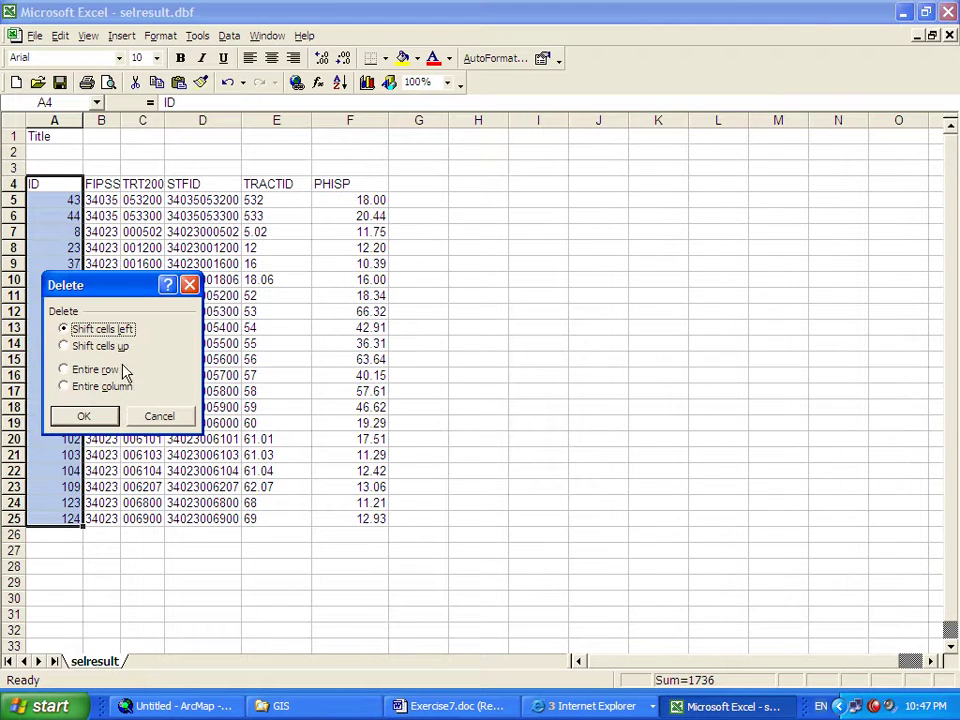
left_click(80, 416)
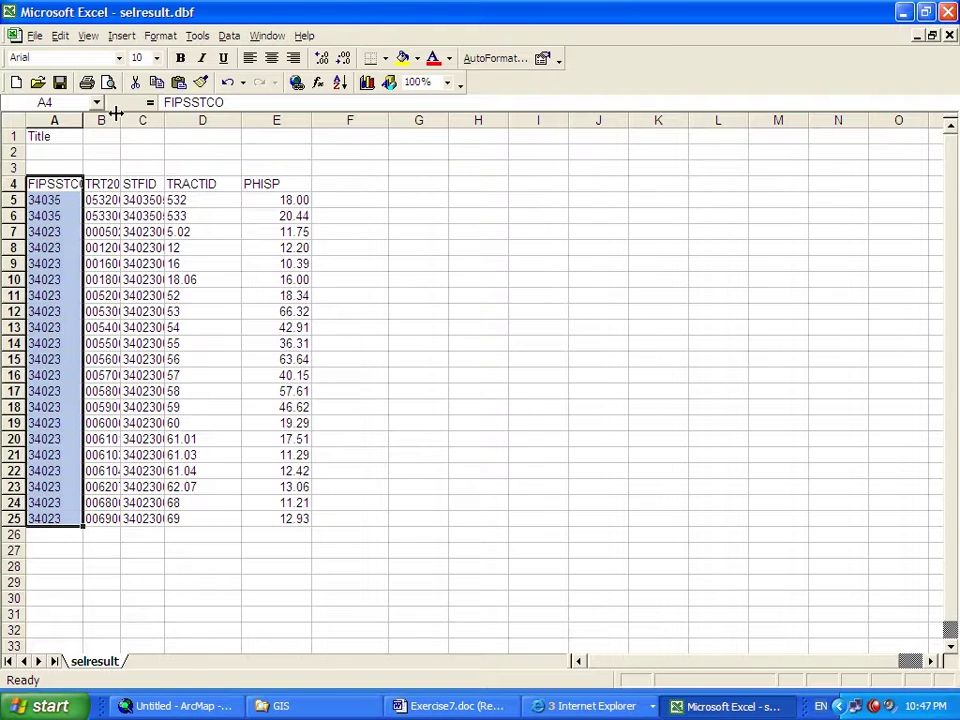
Step: Widen column B and put an outside border around the data block A4:E25
left_click_drag(121, 120, 165, 120)
left_click_drag(64, 184, 303, 519)
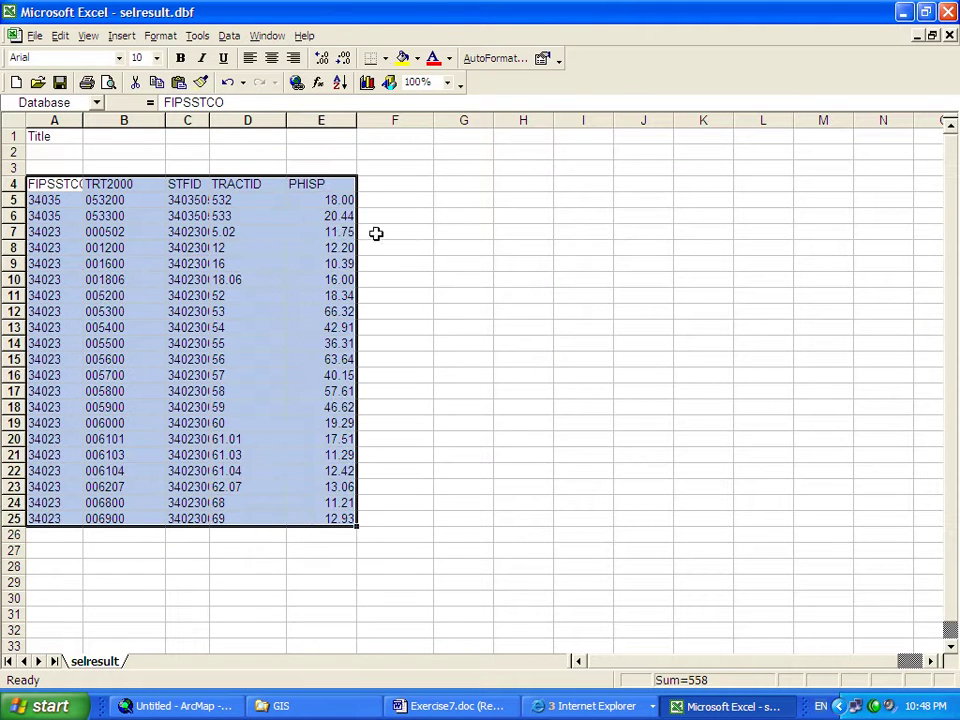
left_click(385, 58)
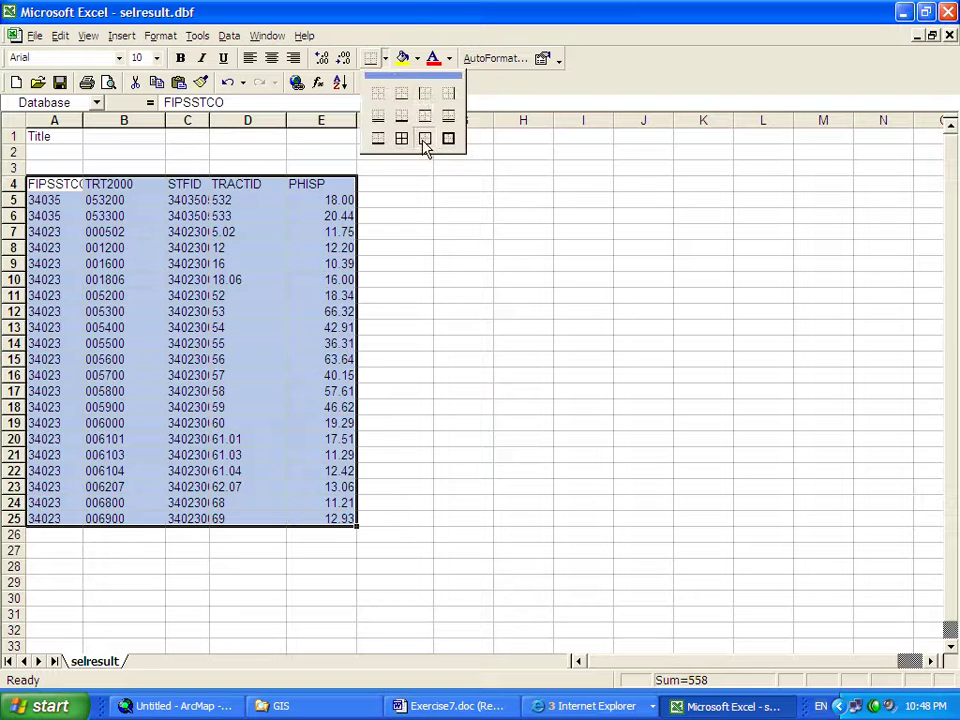
left_click(425, 138)
left_click(102, 152)
left_click(116, 138)
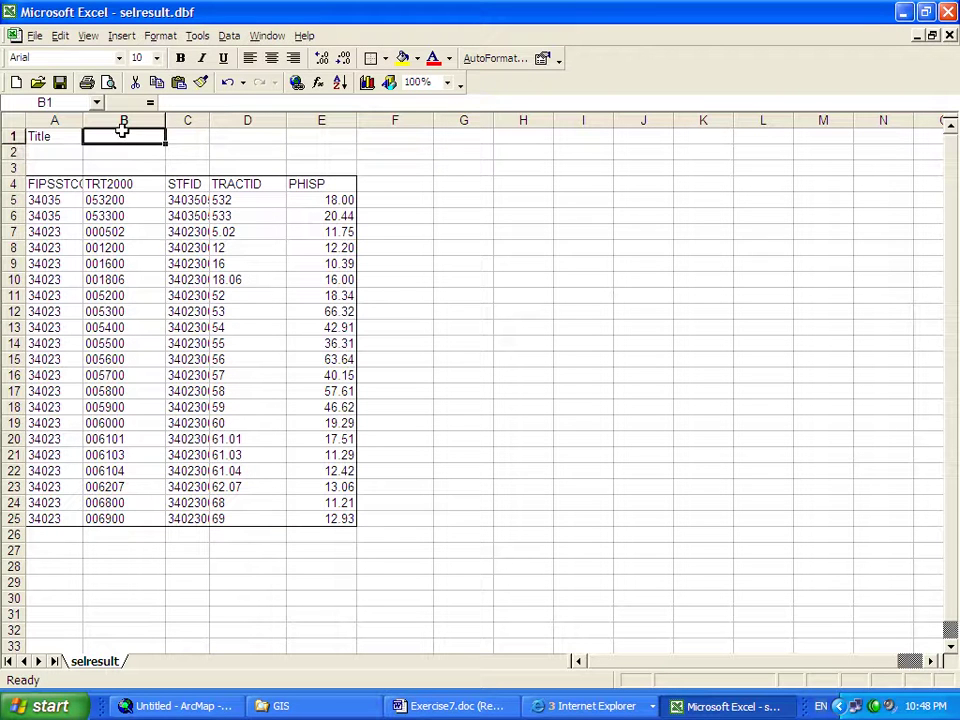